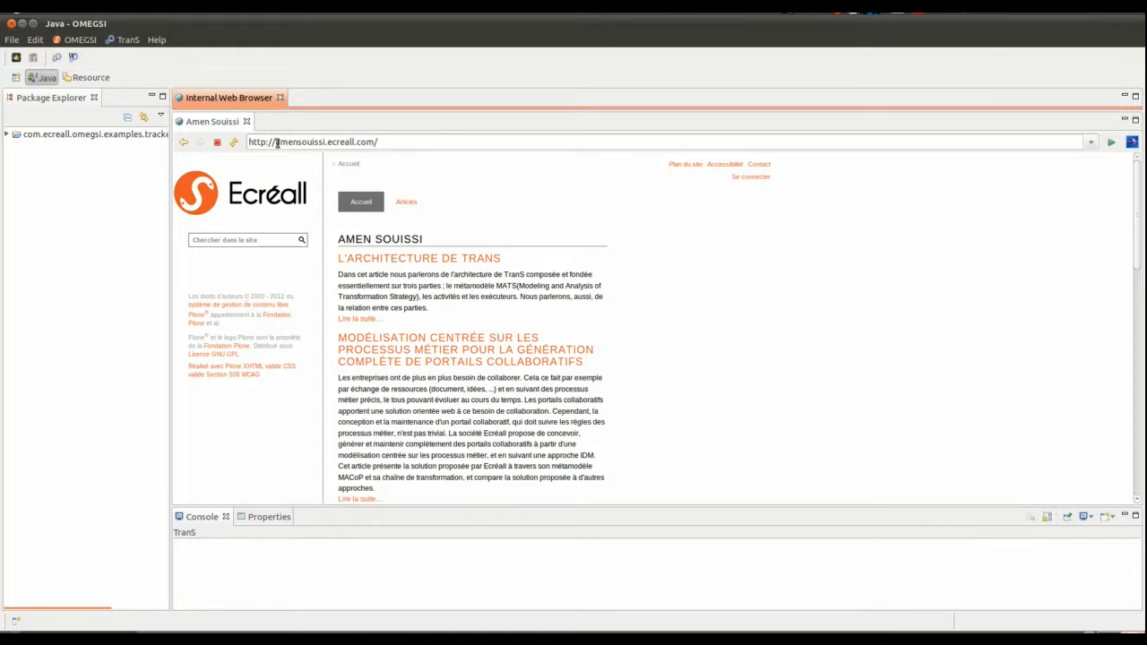
# - Examine the addresses of the author's site and of the Ecréall contact page in the internal web browser
pyautogui.moveTo(277, 143); pyautogui.dragTo(395, 144)
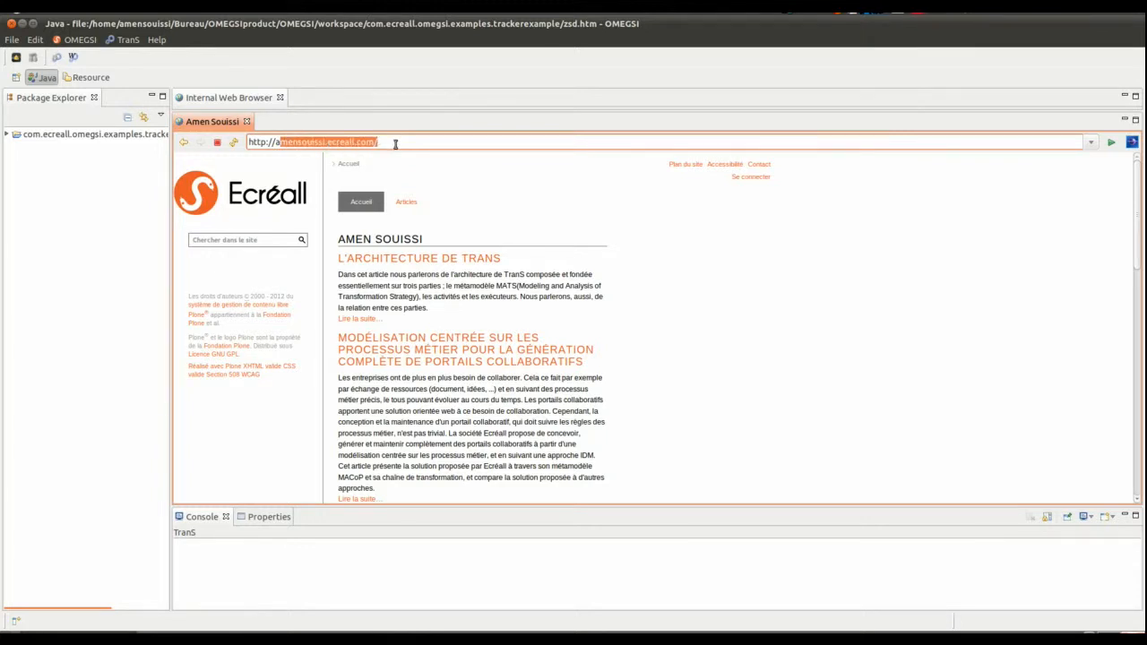
pyautogui.doubleClick(224, 97)
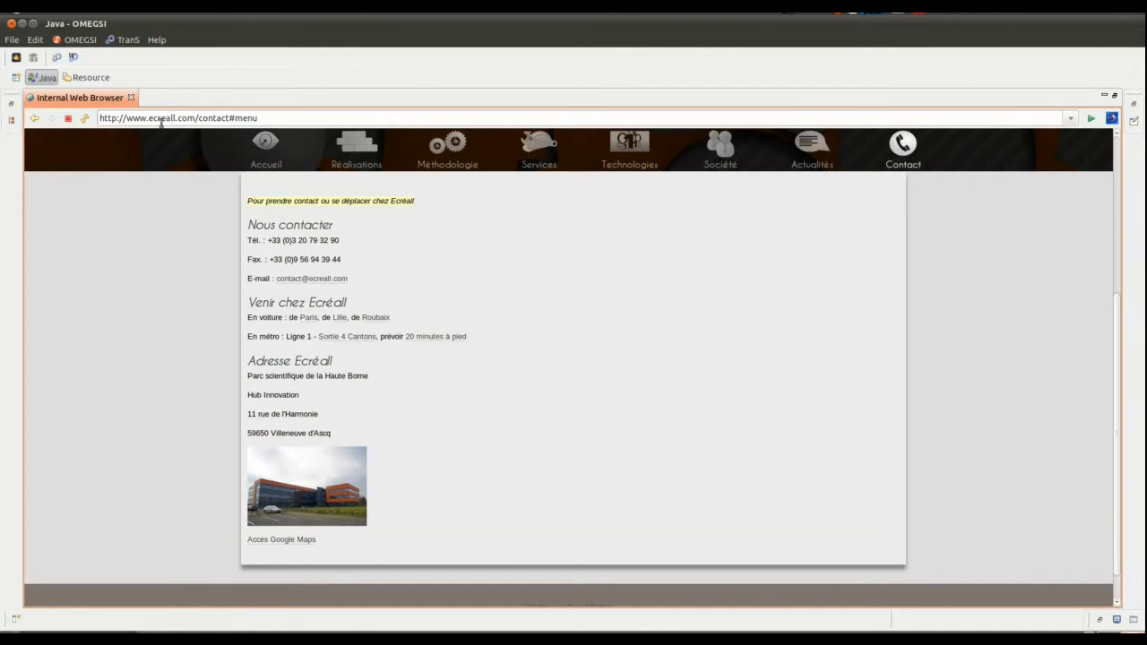
pyautogui.moveTo(134, 118); pyautogui.dragTo(180, 118)
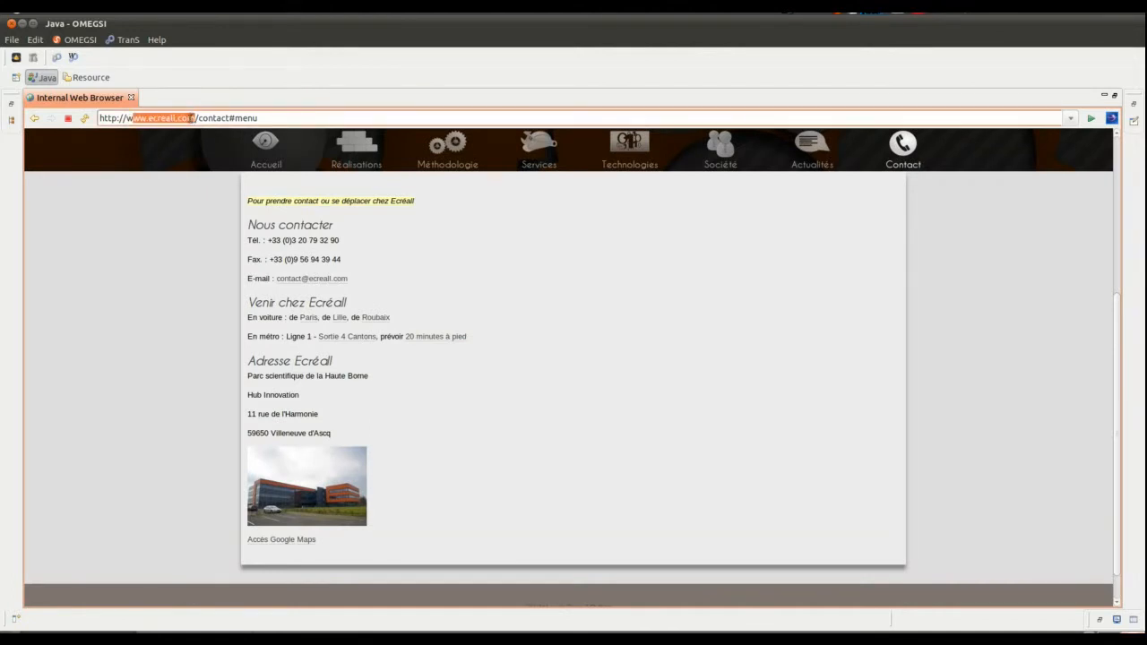
pyautogui.click(65, 97)
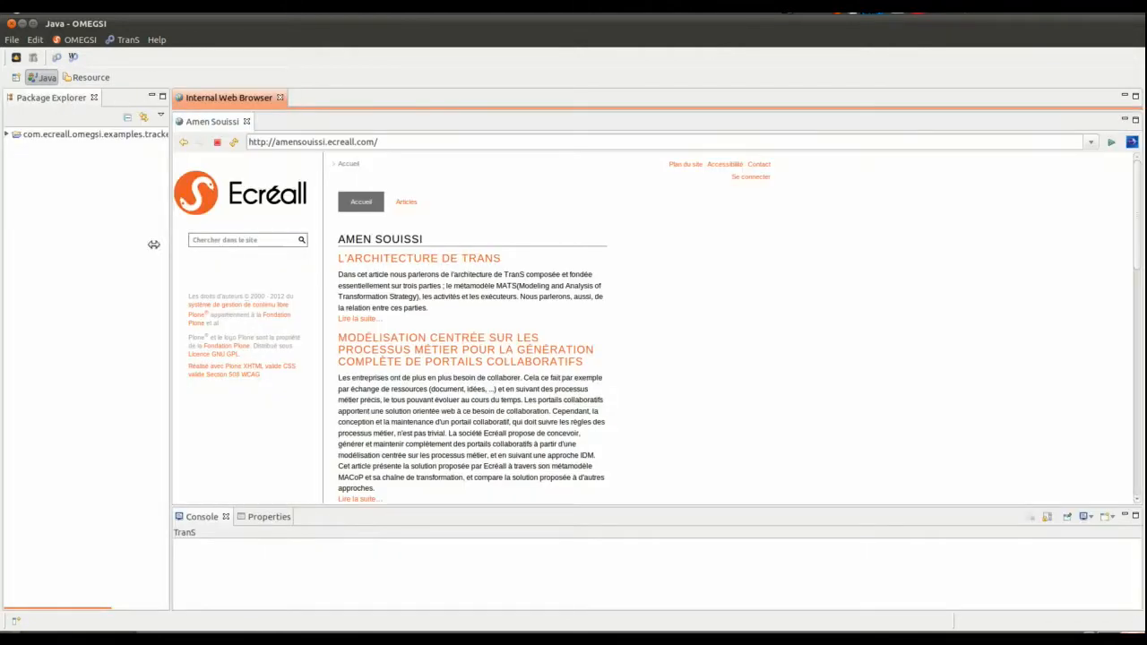
# - Start a new project in the Package Explorer using the OMEGSI Project wizard
pyautogui.rightClick(33, 160)
pyautogui.moveTo(133, 161)
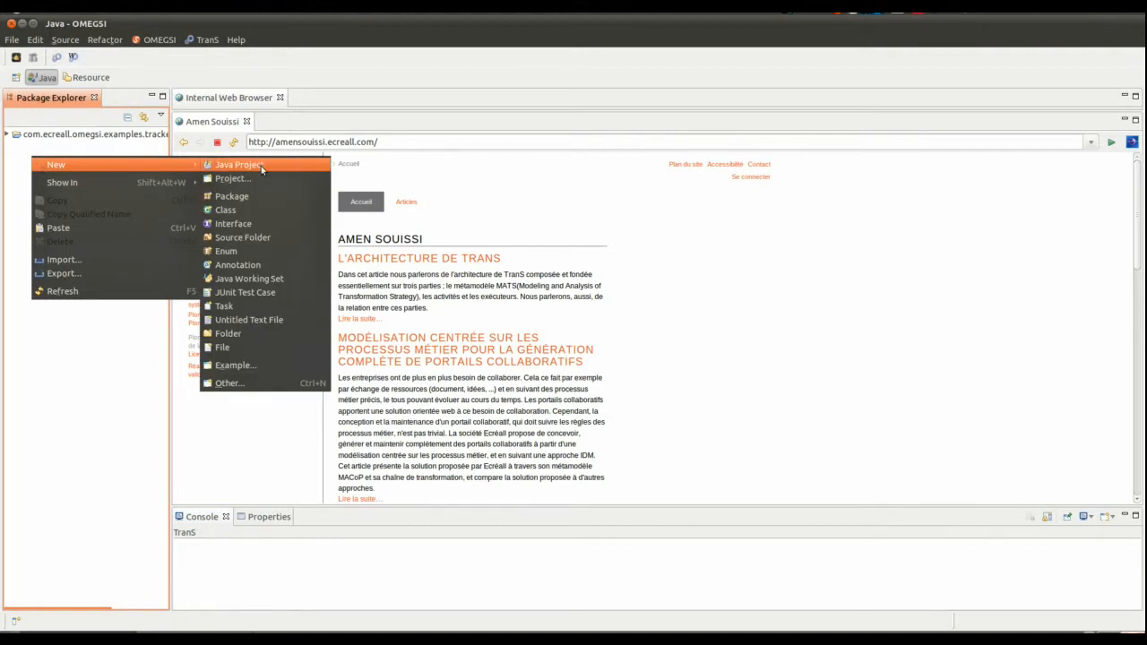
pyautogui.click(267, 383)
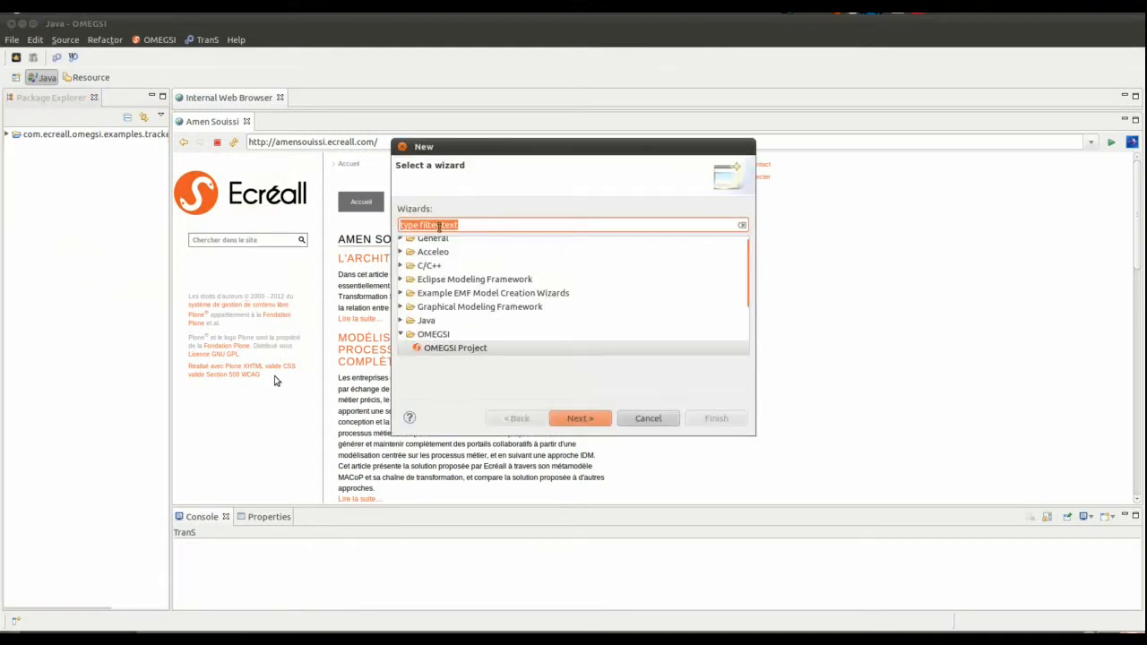
pyautogui.scroll(-1, 457, 326)
pyautogui.click(468, 329)
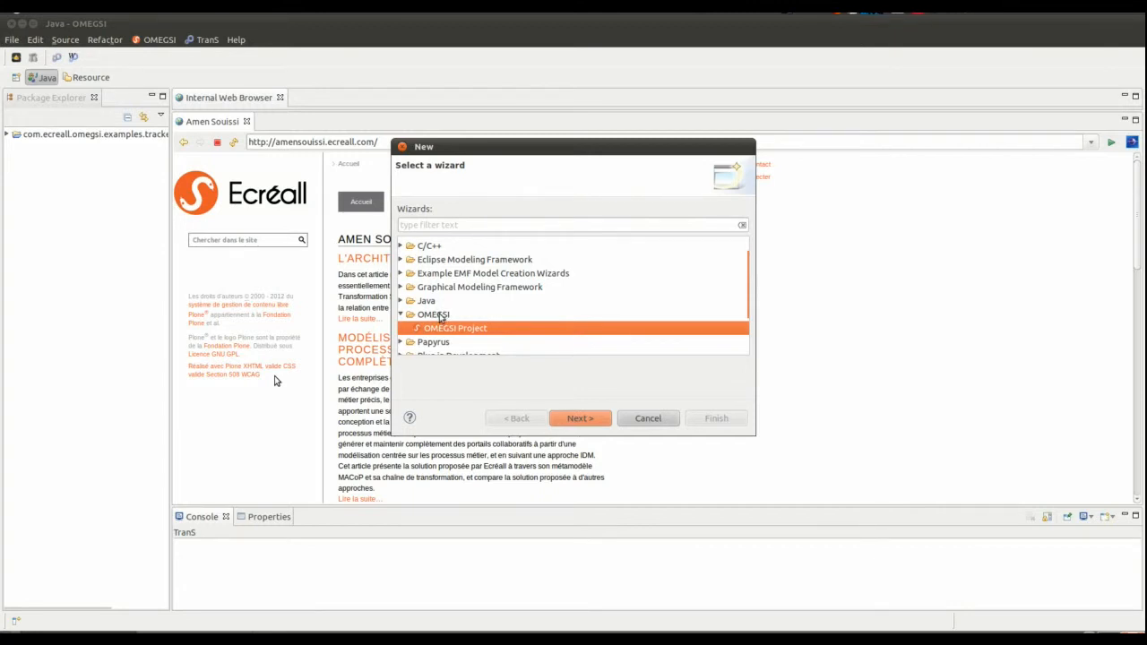
pyautogui.scroll(-1, 444, 319)
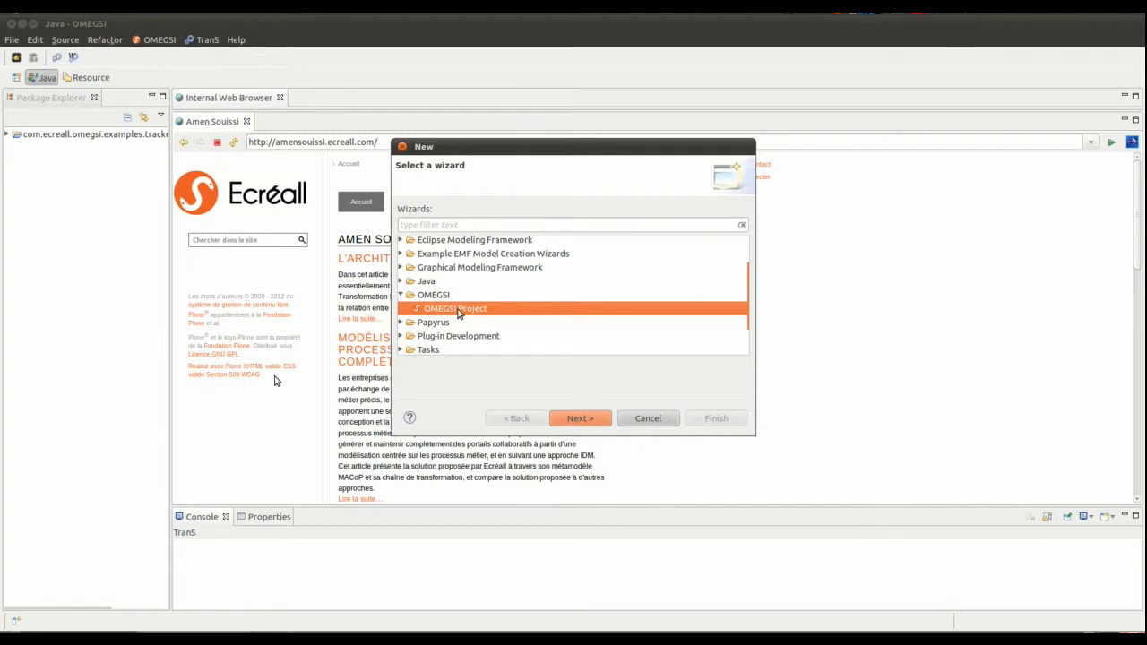
pyautogui.scroll(-1, 535, 319)
pyautogui.scroll(-1, 534, 319)
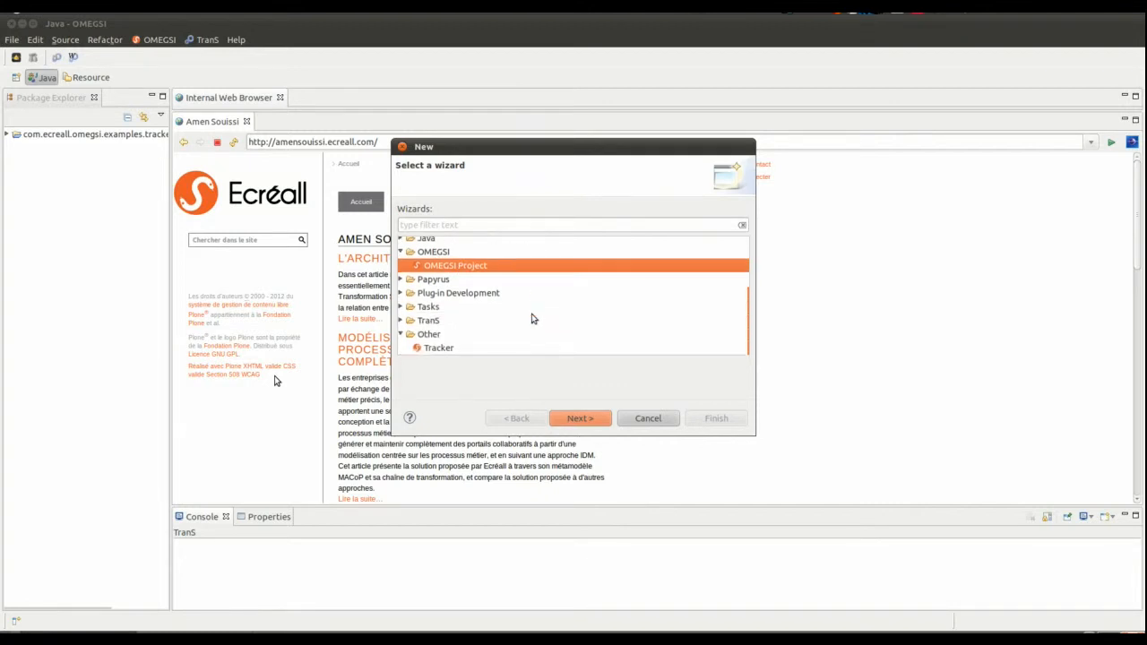
pyautogui.click(472, 355)
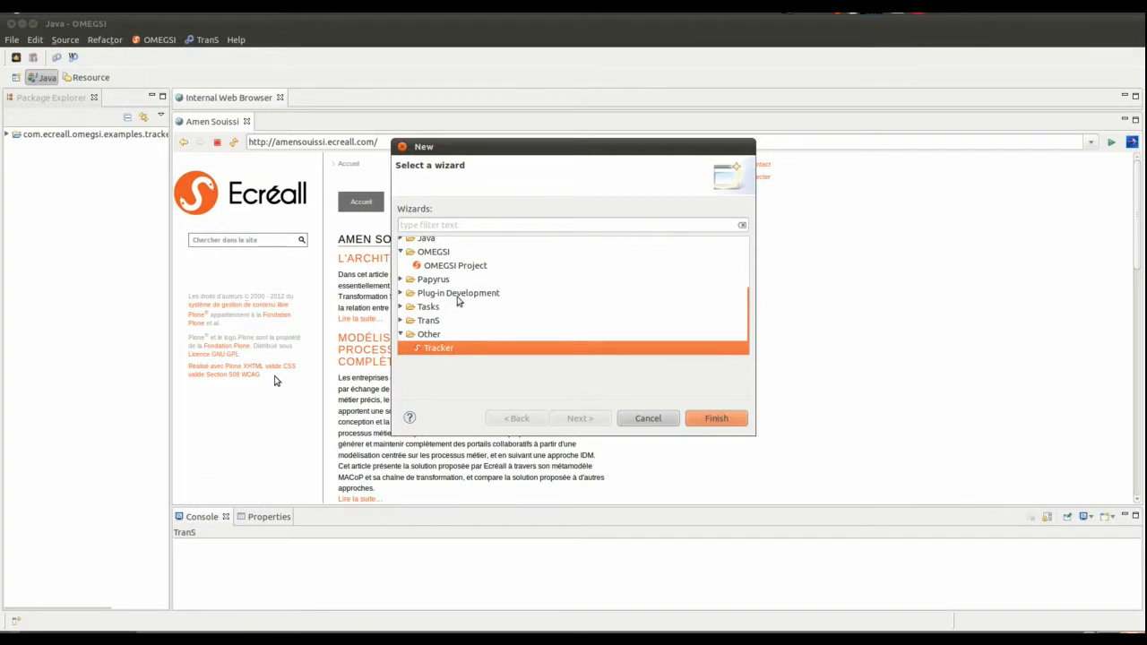
pyautogui.click(457, 266)
pyautogui.click(570, 419)
# - Name the project MonProjet and its model Tracker, and finish creating the project
pyautogui.moveTo(512, 225); pyautogui.dragTo(410, 226)
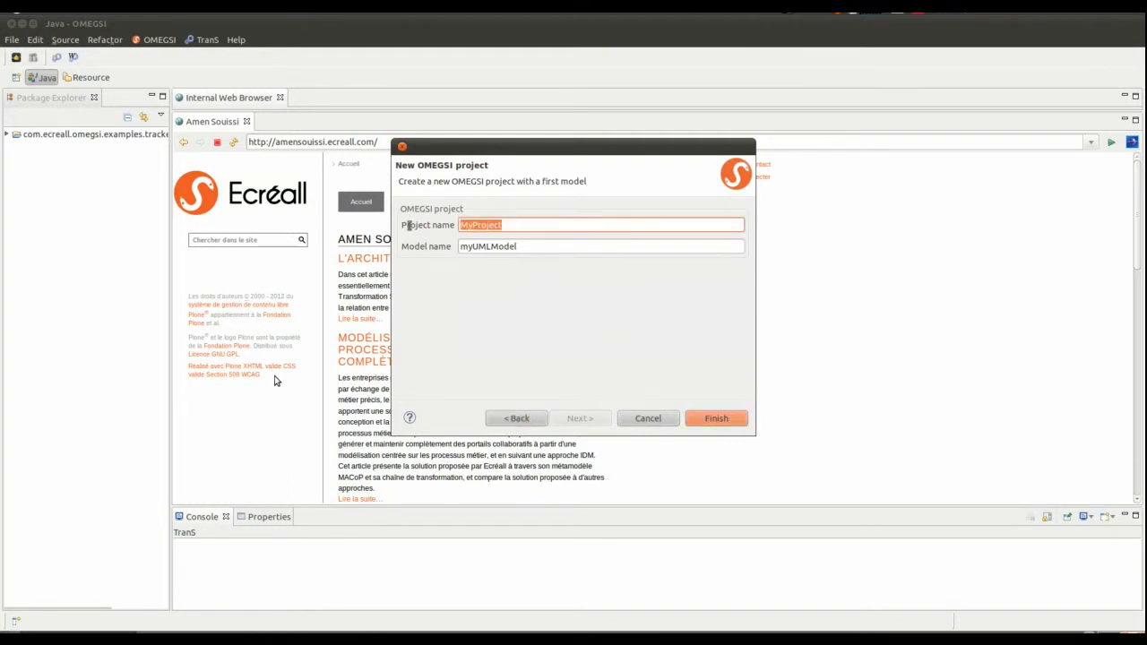
pyautogui.write('MonProjet')
pyautogui.moveTo(556, 245); pyautogui.dragTo(434, 249)
pyautogui.write('Tr')
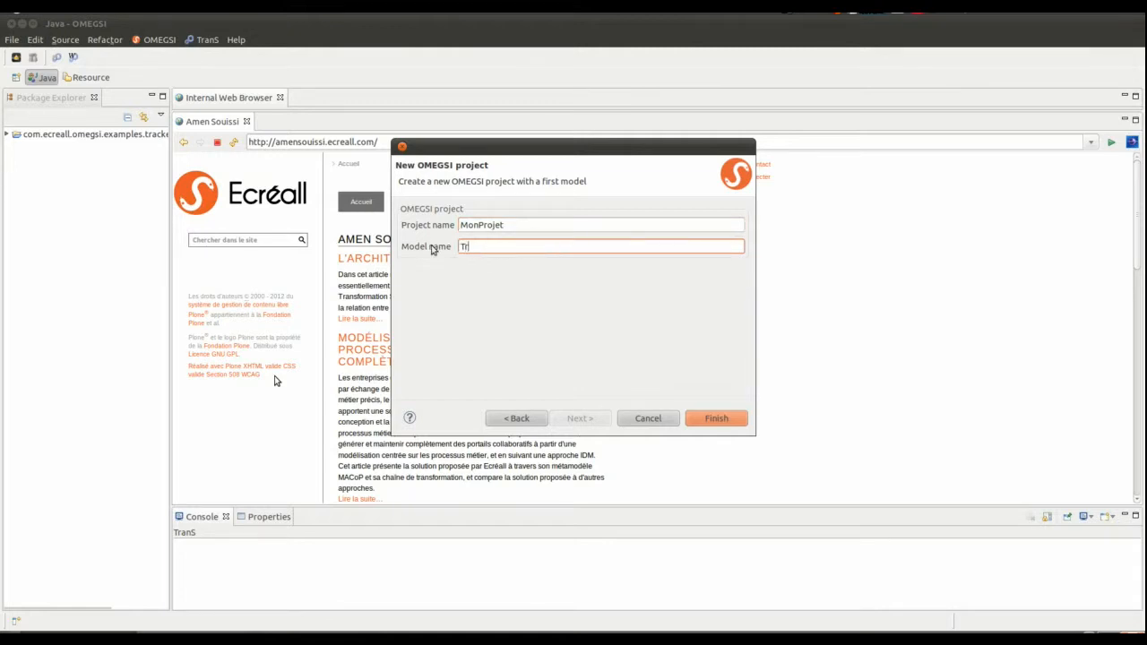
pyautogui.write('acker')
pyautogui.click(716, 419)
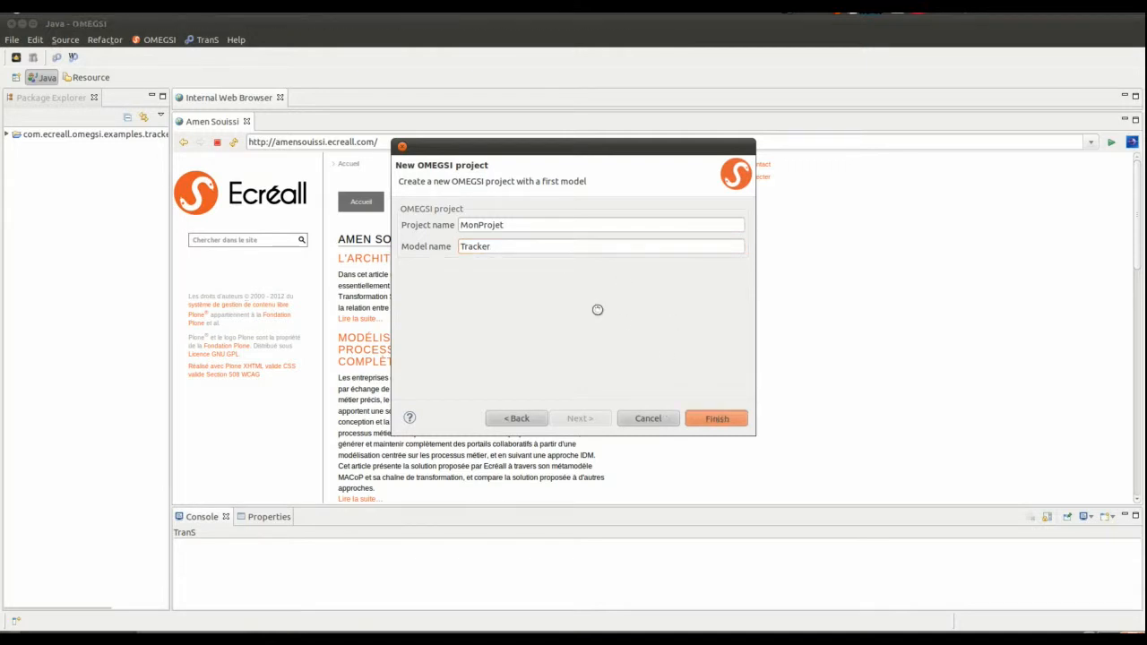
# - Expand the MonProjet project to list its files and return to the empty Tracker.di2 diagram
pyautogui.click(11, 149)
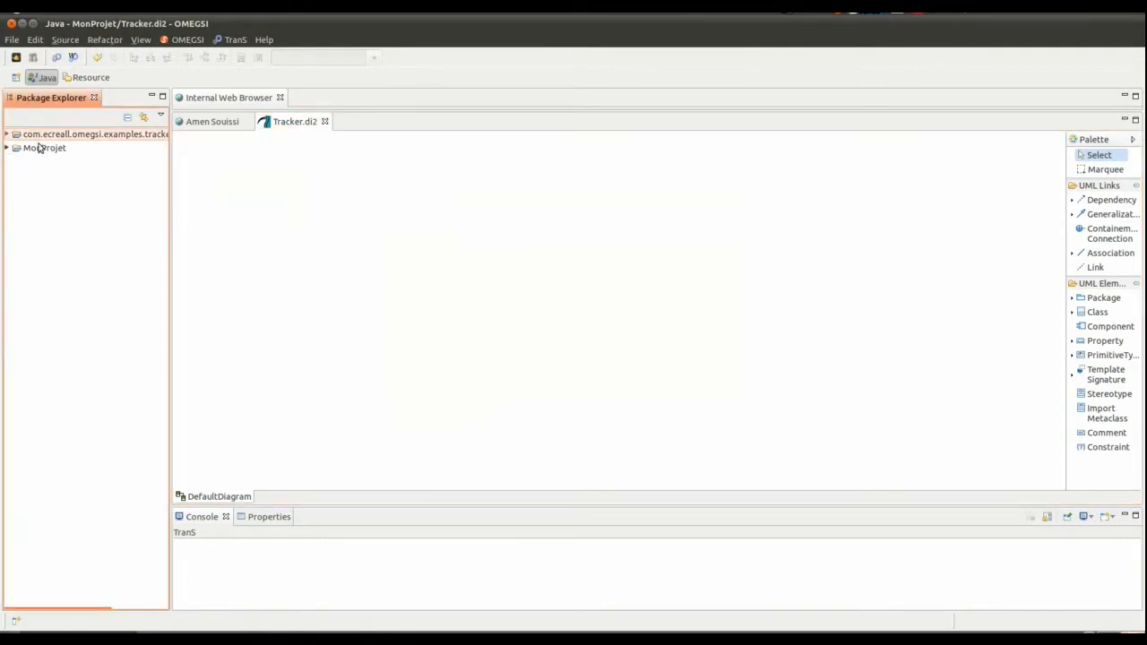
pyautogui.click(39, 149)
pyautogui.click(9, 149)
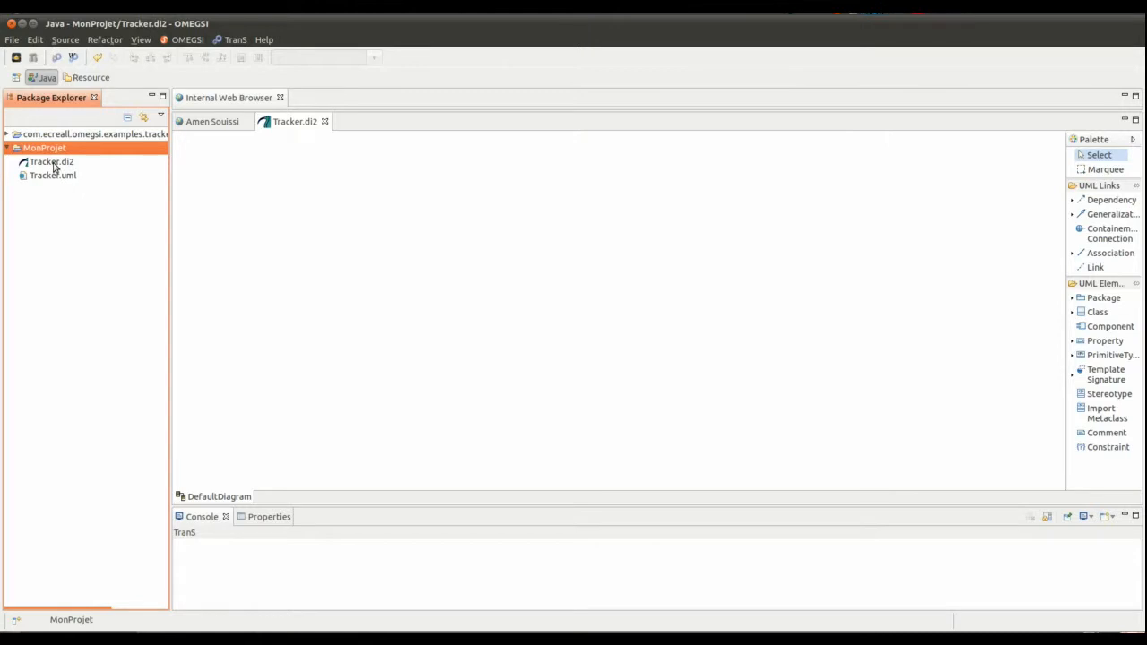
pyautogui.click(300, 177)
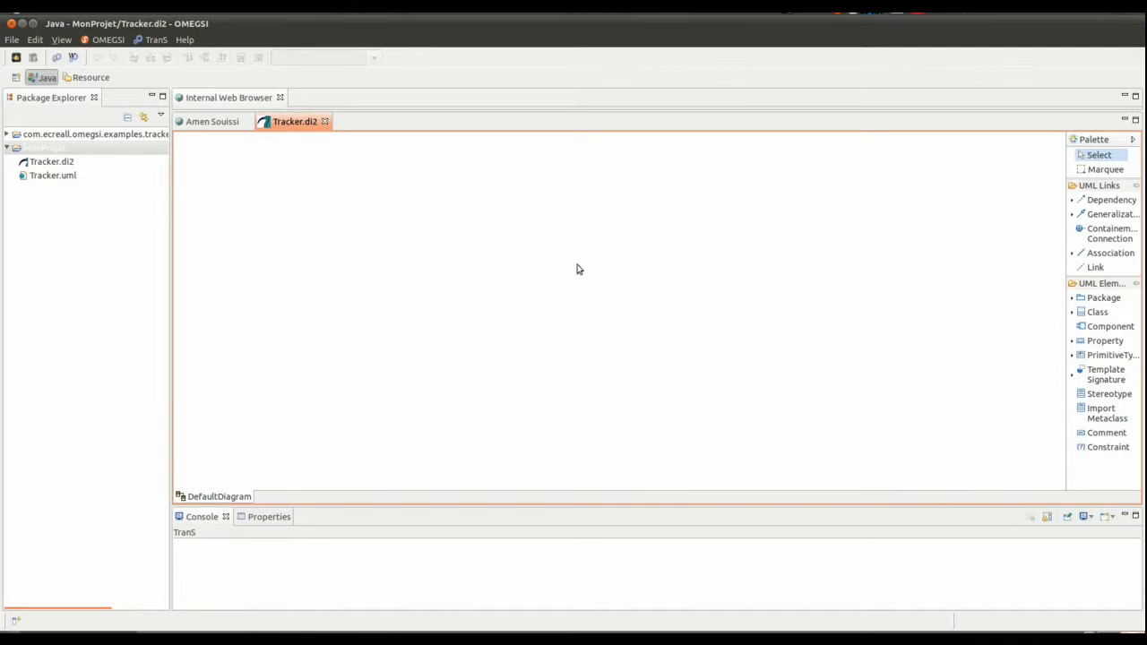
# - Draw a class in the upper-left area of the Tracker.di2 diagram and name it MonApplication
pyautogui.click(1093, 314)
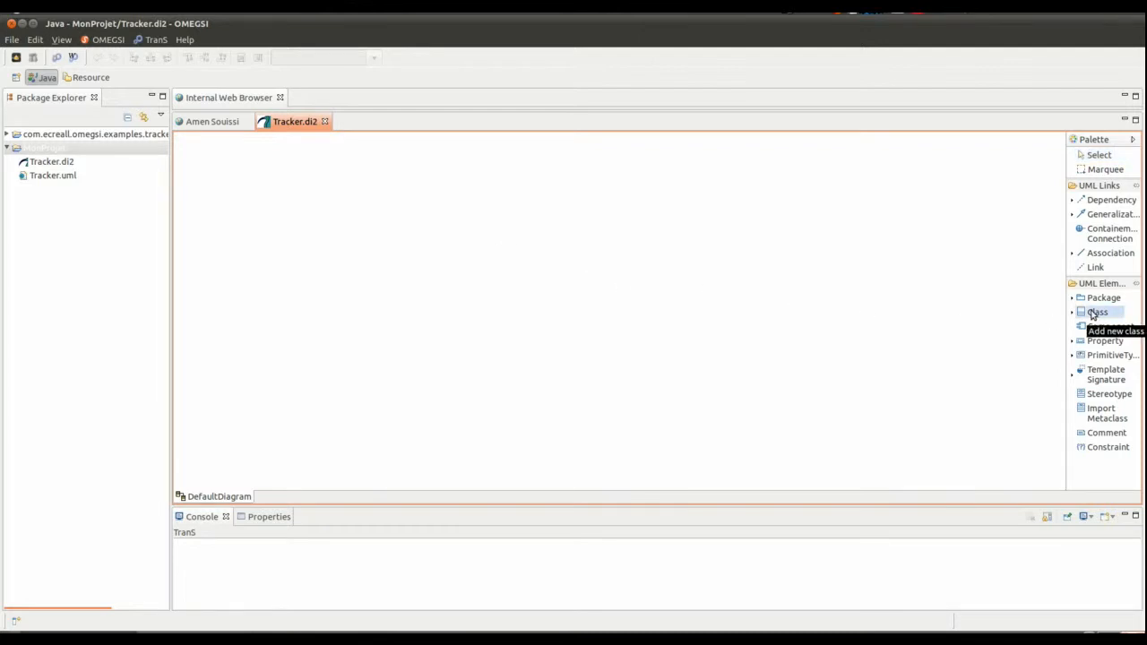
pyautogui.moveTo(259, 180); pyautogui.dragTo(394, 245)
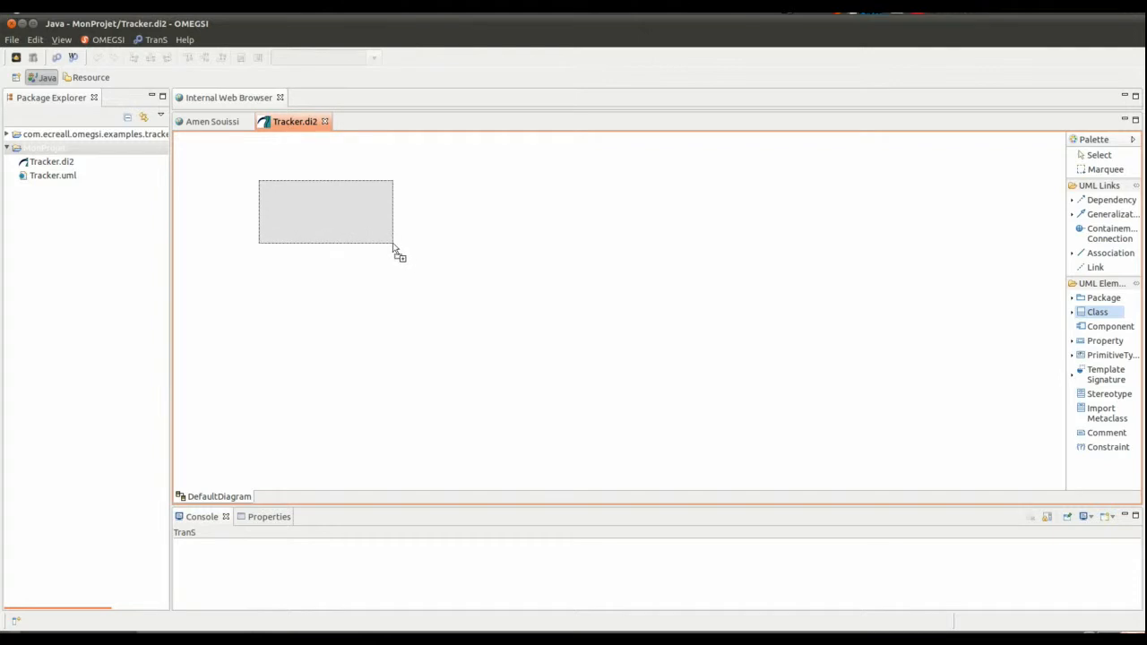
pyautogui.click(327, 187)
pyautogui.click(328, 187)
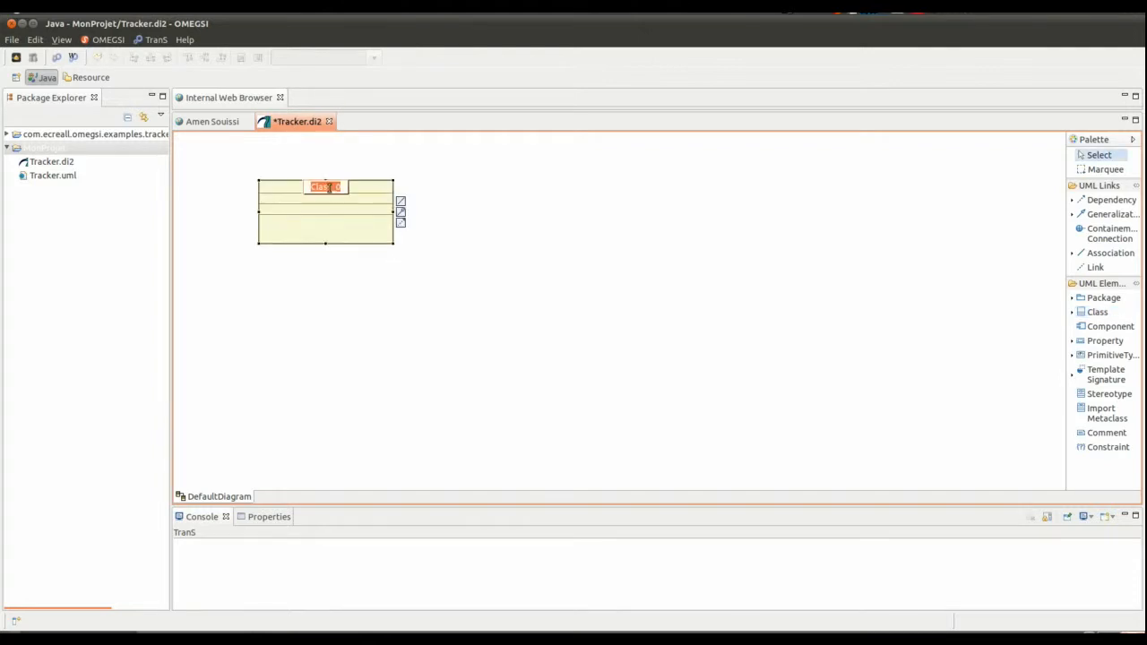
pyautogui.write('Mon')
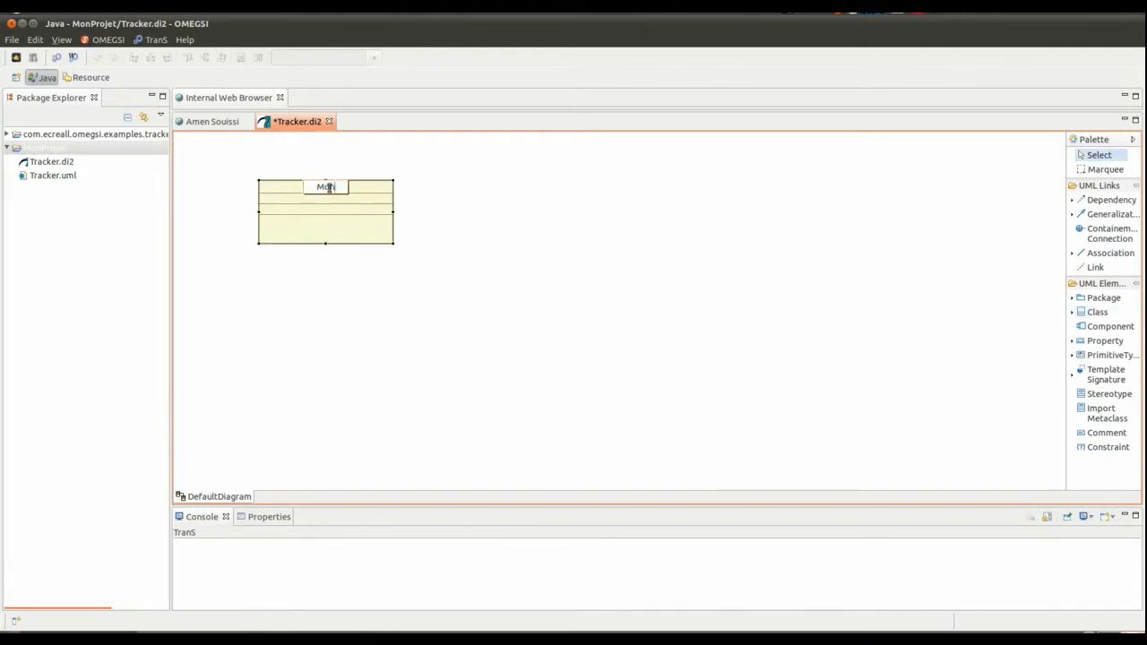
pyautogui.write('Application')
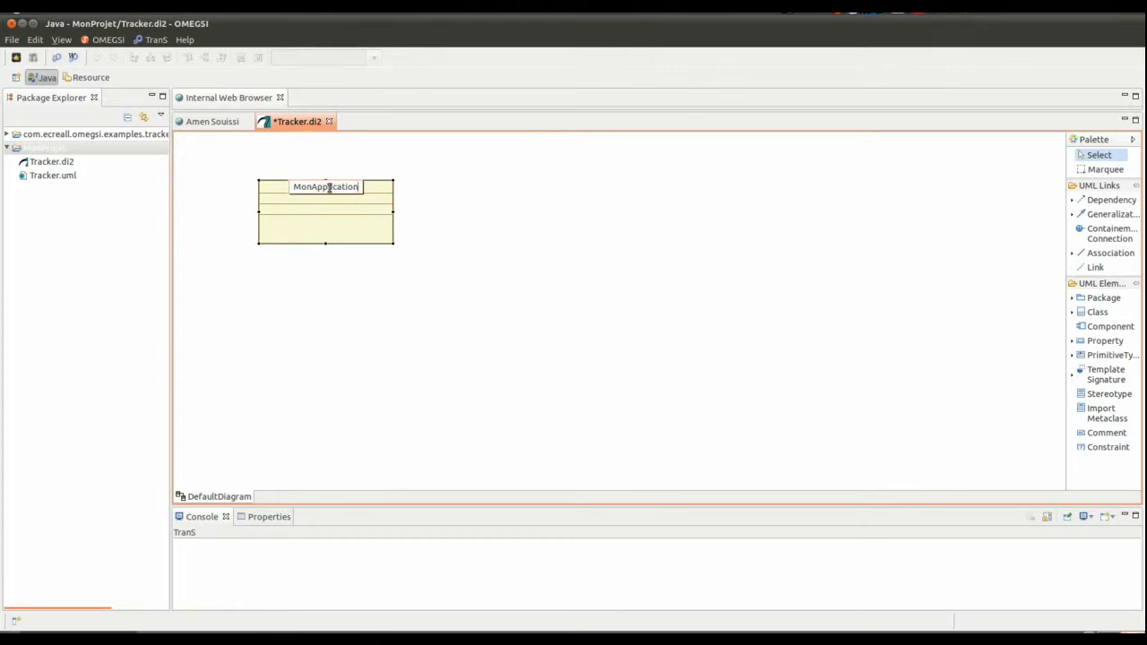
pyautogui.press('Return')
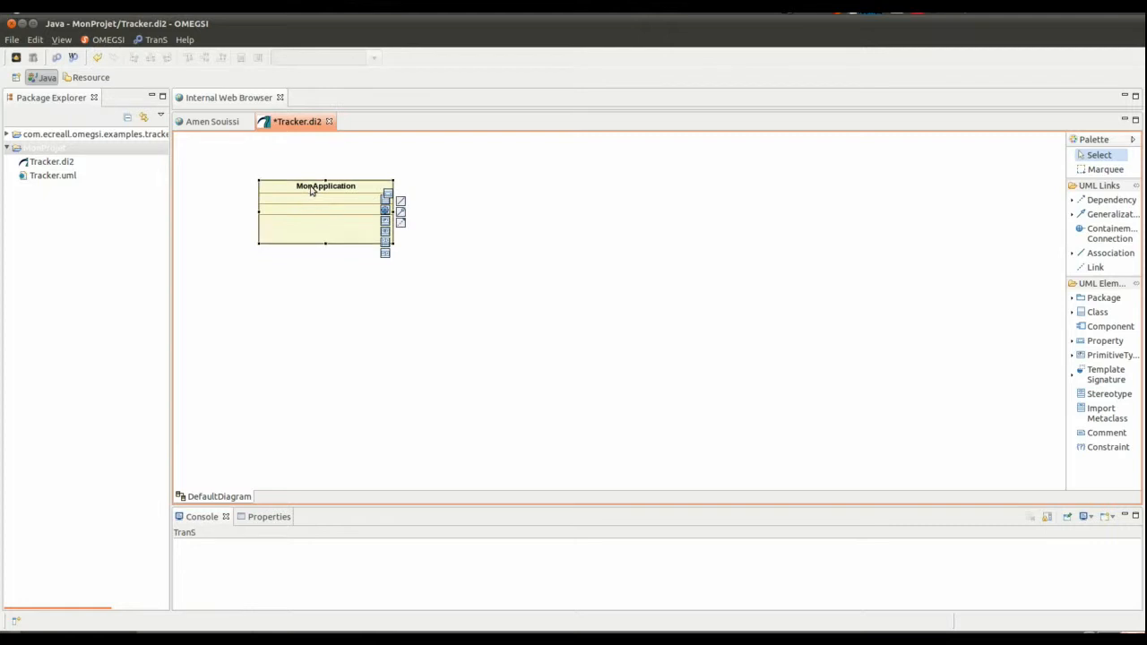
# - Apply the Application stereotype to the MonApplication class
pyautogui.click(253, 517)
pyautogui.click(210, 574)
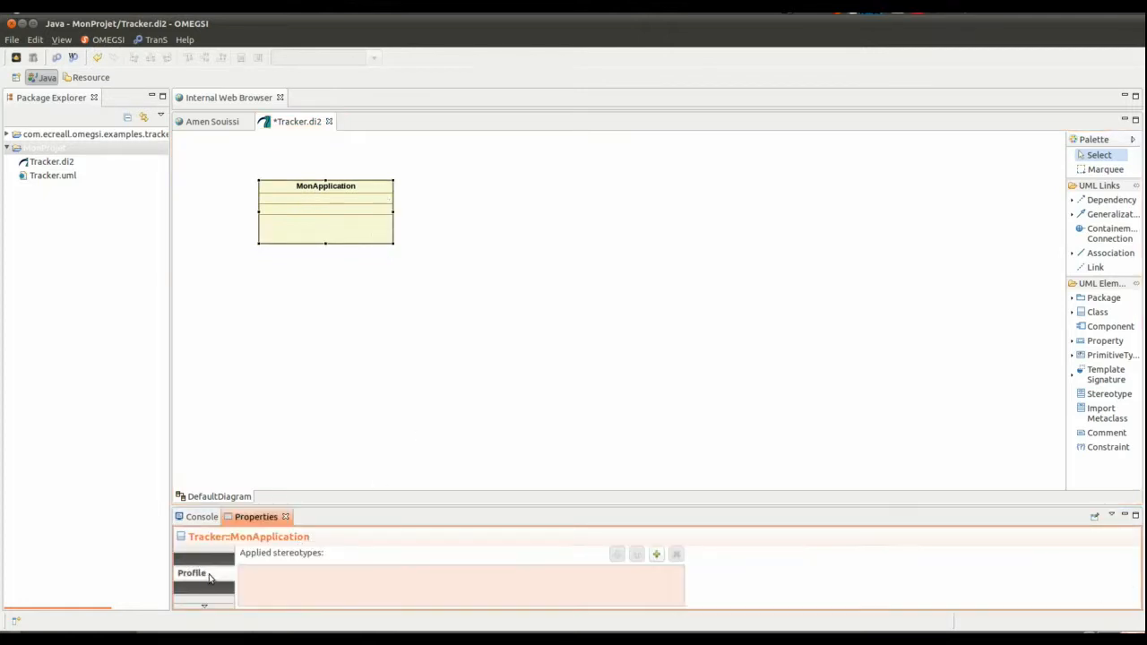
pyautogui.click(655, 553)
pyautogui.click(401, 235)
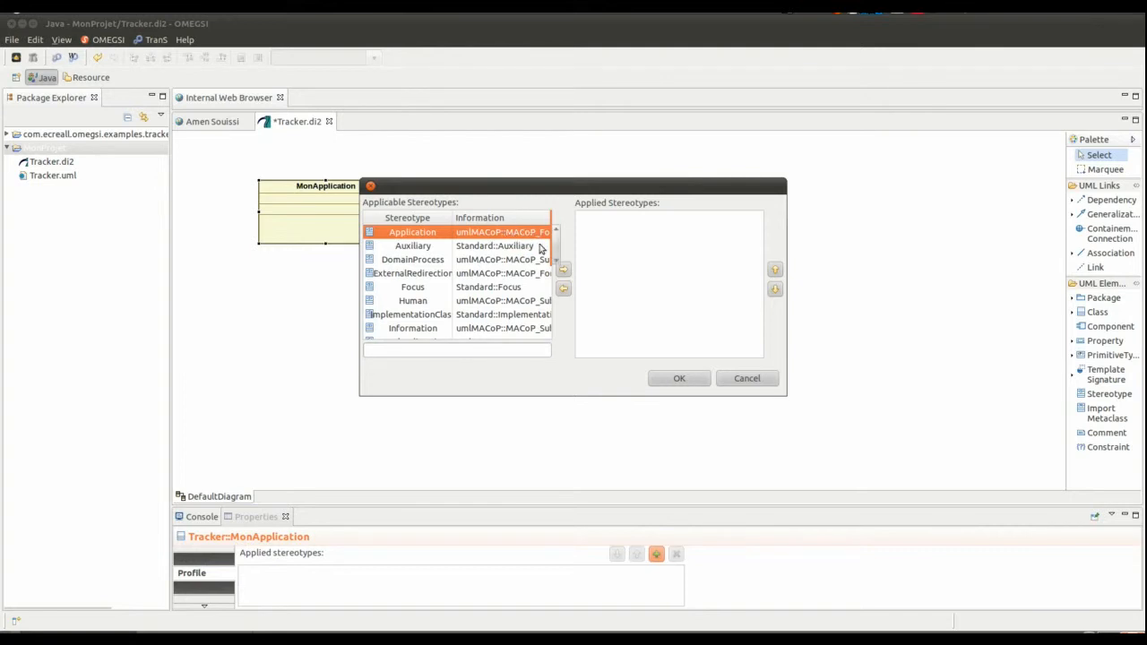
pyautogui.click(563, 270)
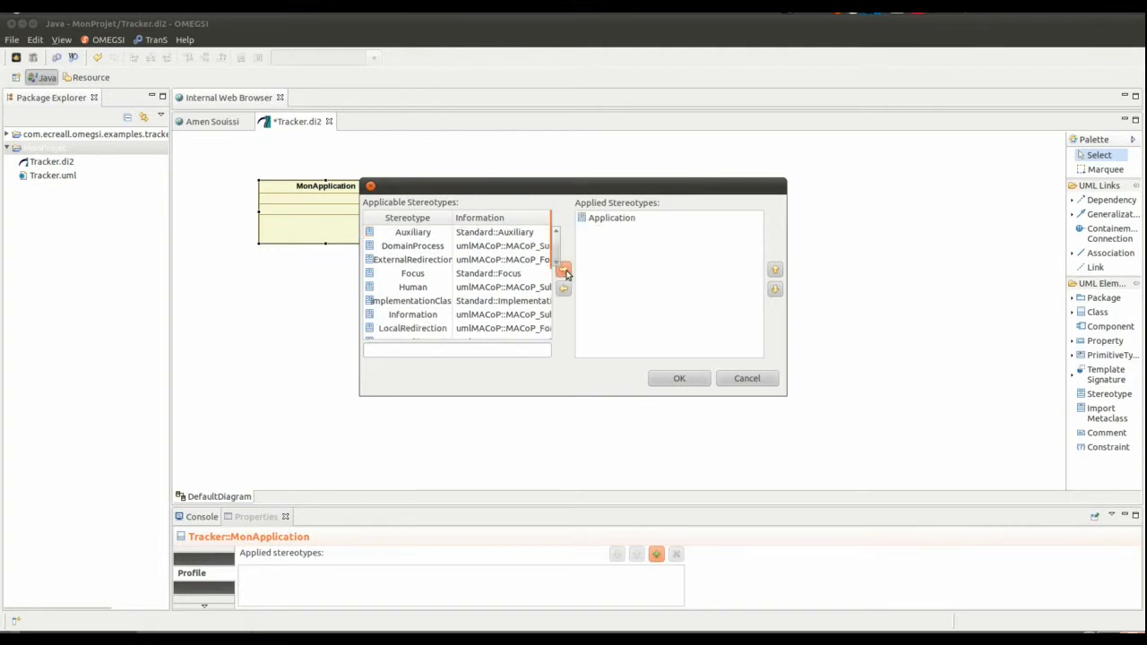
pyautogui.click(686, 380)
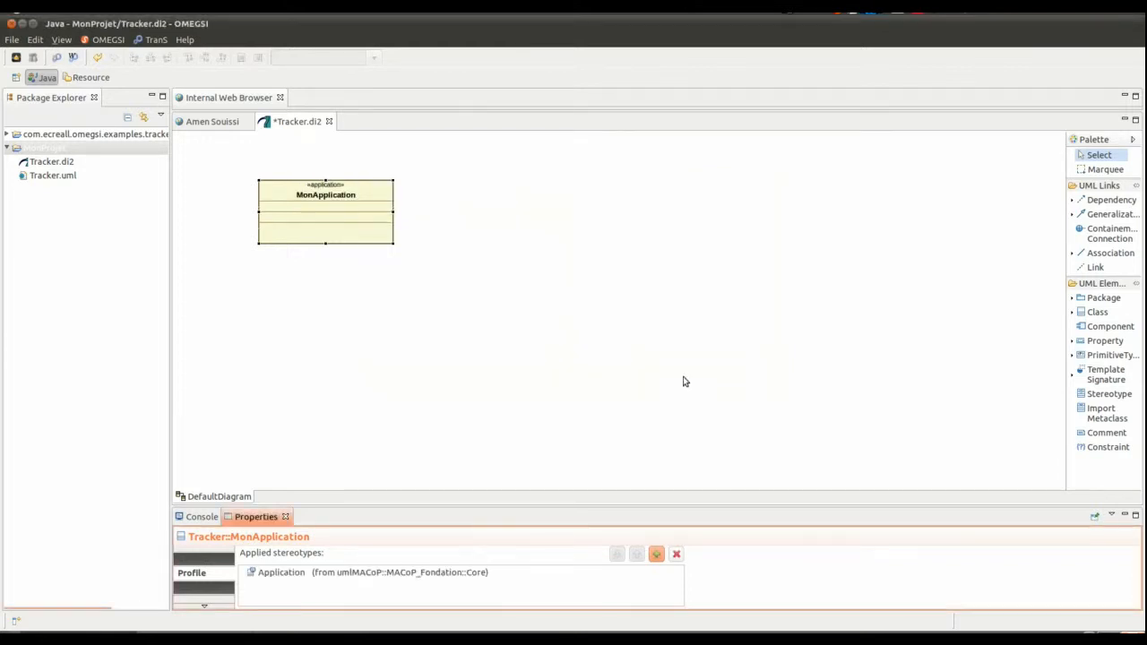
# - Move the MonApplication class slightly left and down on the diagram
pyautogui.click(426, 283)
pyautogui.moveTo(334, 192); pyautogui.dragTo(299, 201)
pyautogui.click(439, 356)
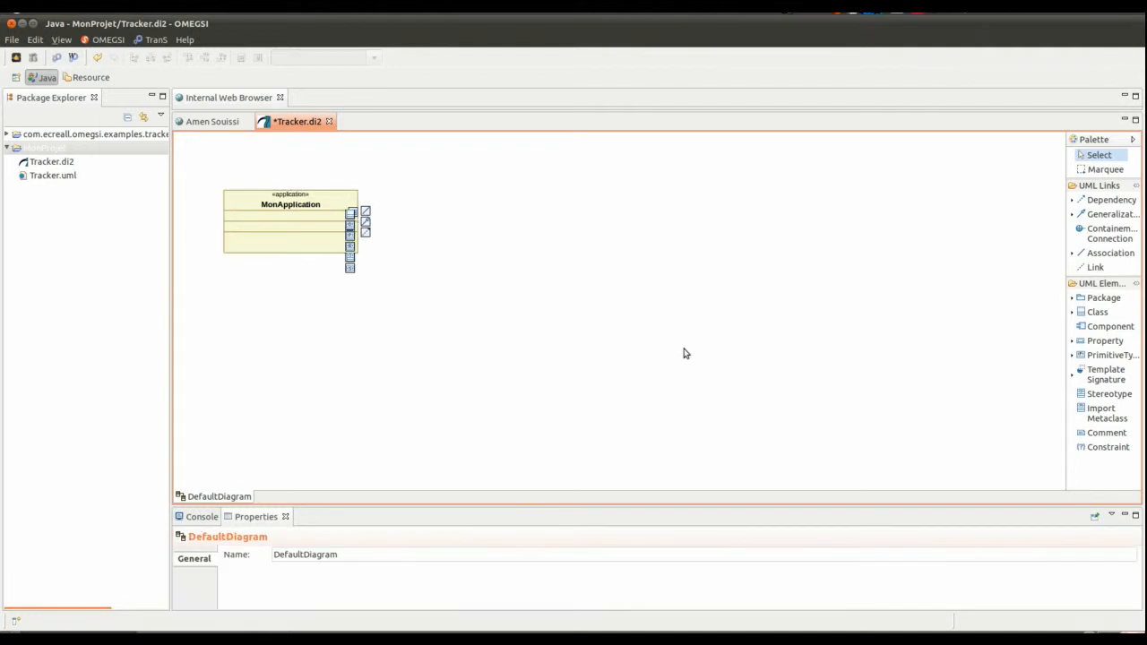
# - Draw a second class to the right of MonApplication and name it Iteration
pyautogui.click(1096, 312)
pyautogui.moveTo(438, 189); pyautogui.dragTo(532, 233)
pyautogui.click(494, 197)
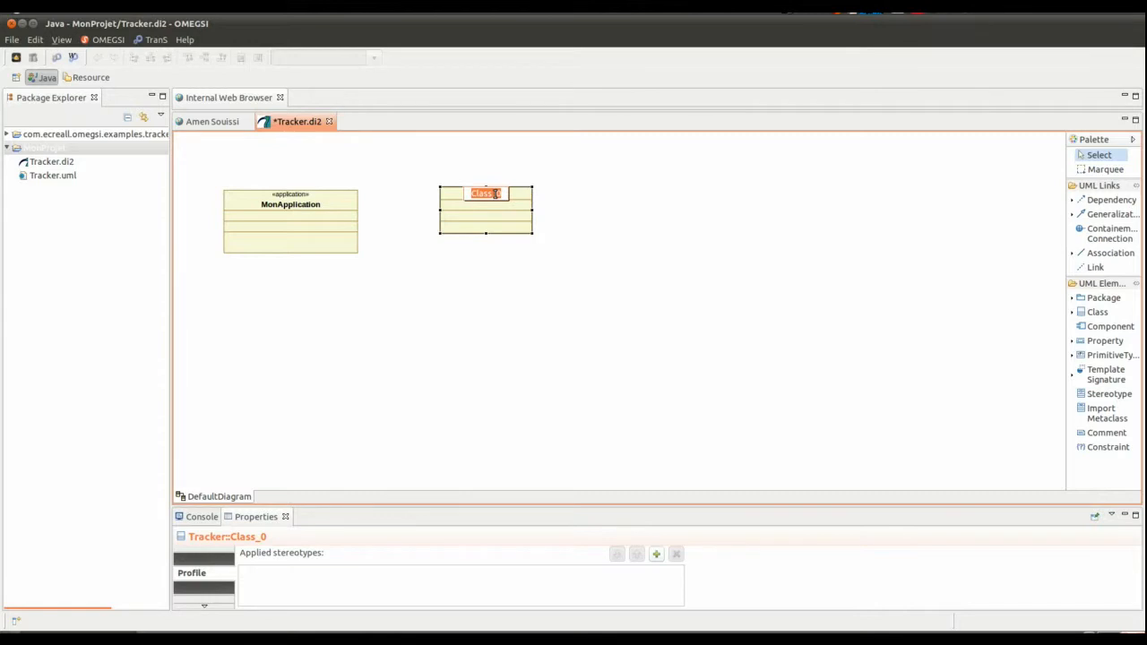
pyautogui.press('BackSpace')
pyautogui.write('Iteration')
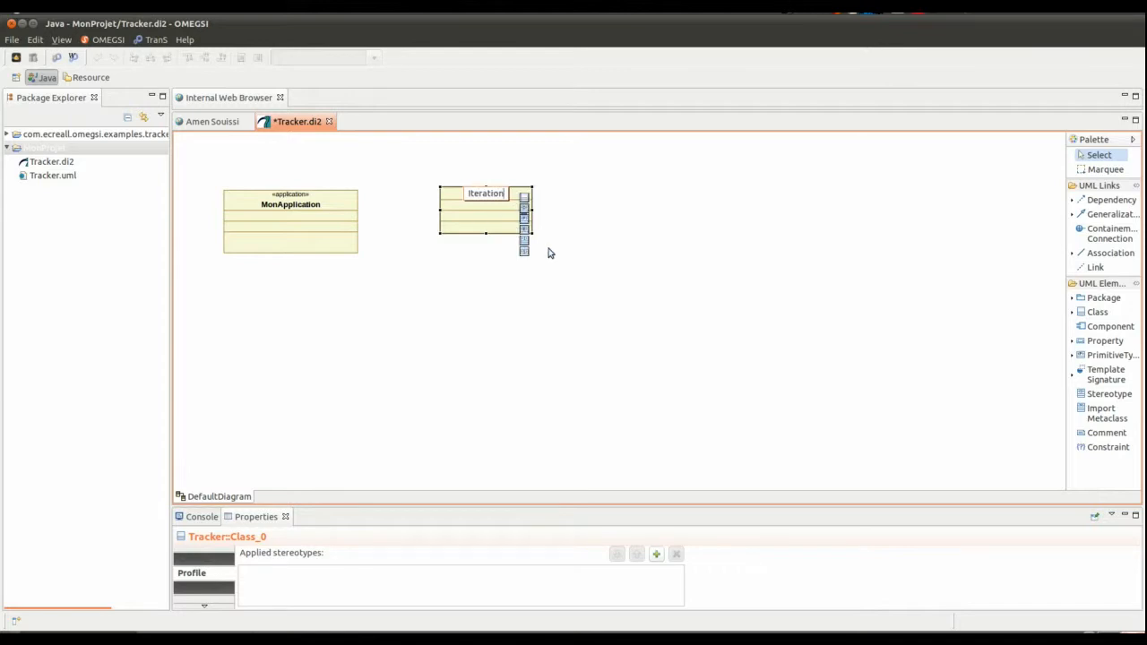
pyautogui.click(594, 266)
# - Apply the Information stereotype to the Iteration class
pyautogui.click(496, 192)
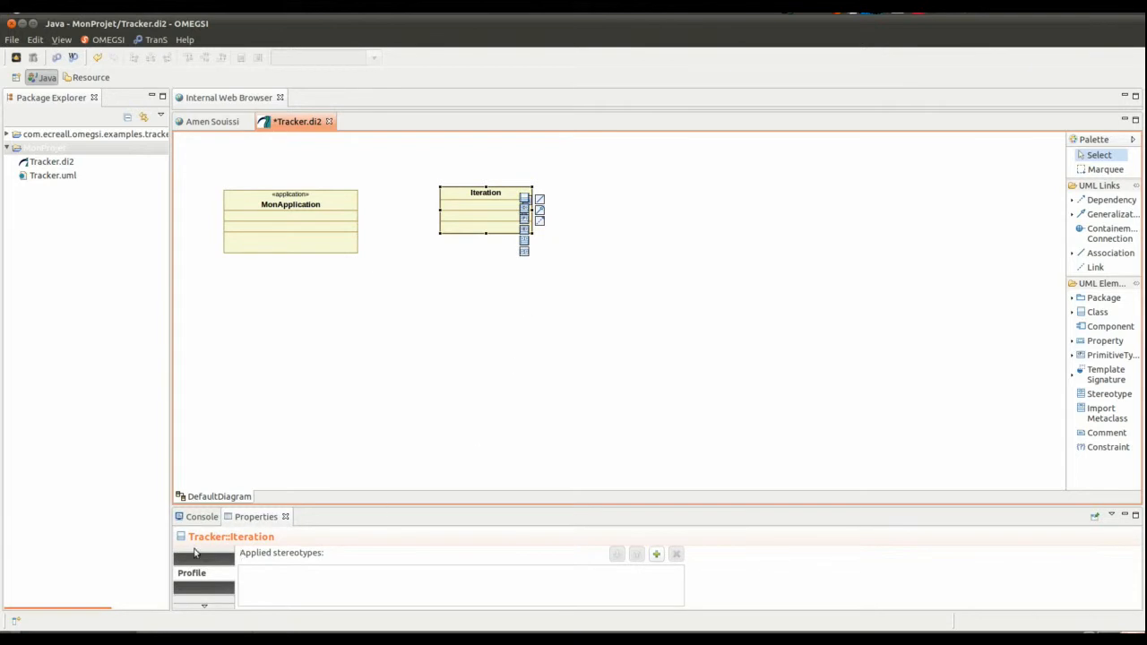
pyautogui.click(655, 554)
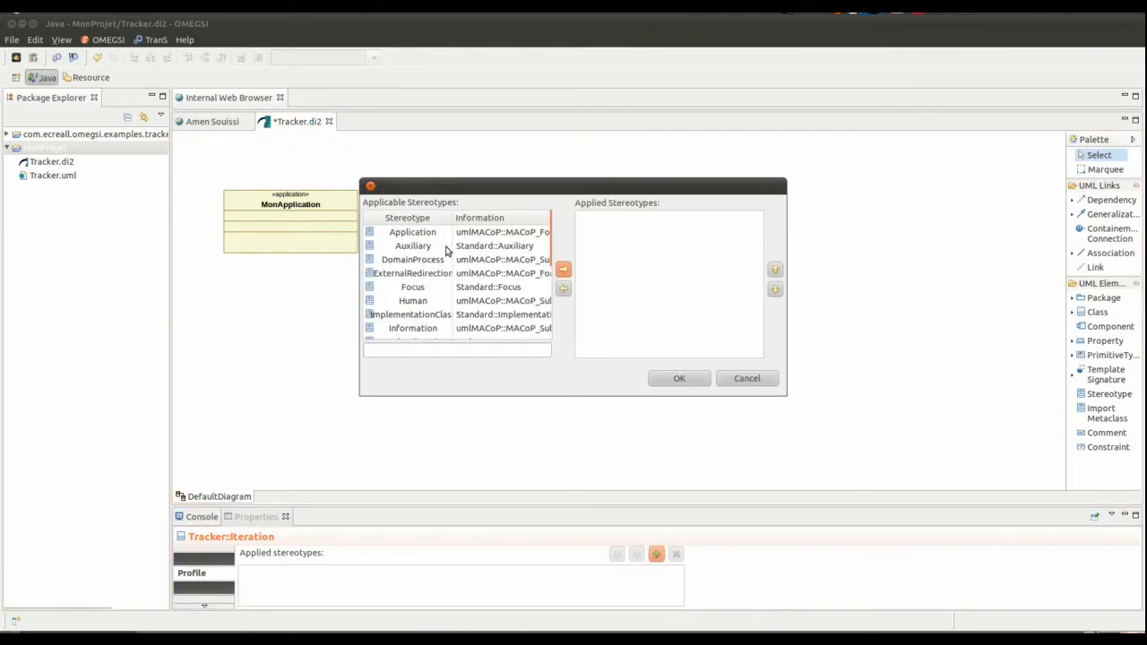
pyautogui.scroll(-1, 445, 265)
pyautogui.click(412, 313)
pyautogui.click(564, 270)
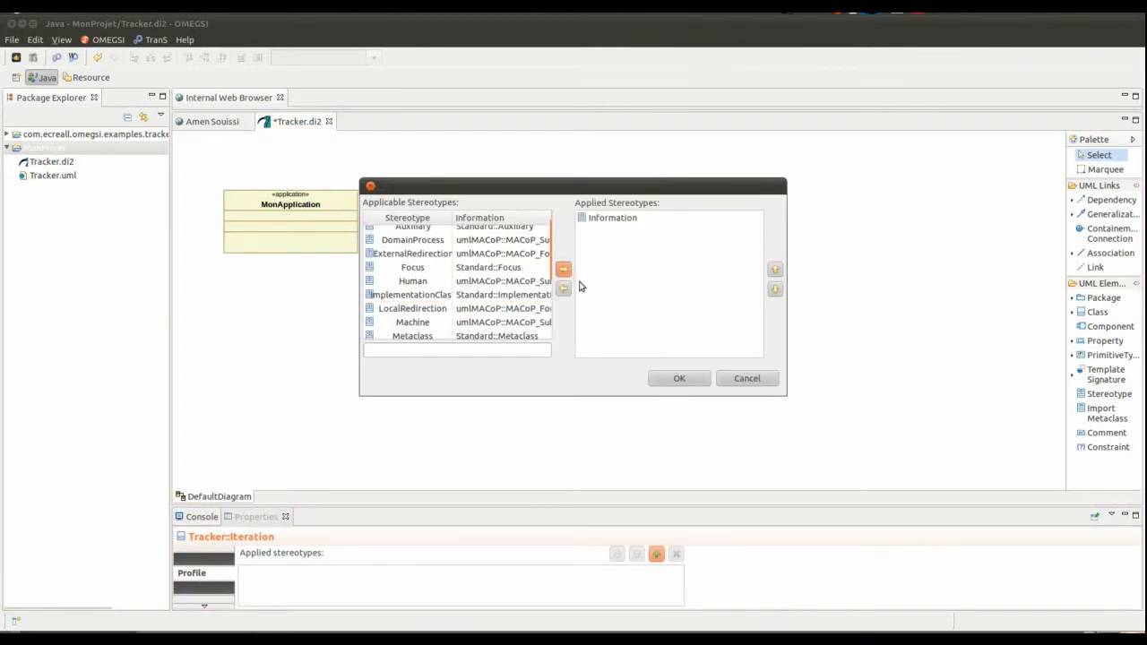
pyautogui.click(682, 379)
pyautogui.click(597, 264)
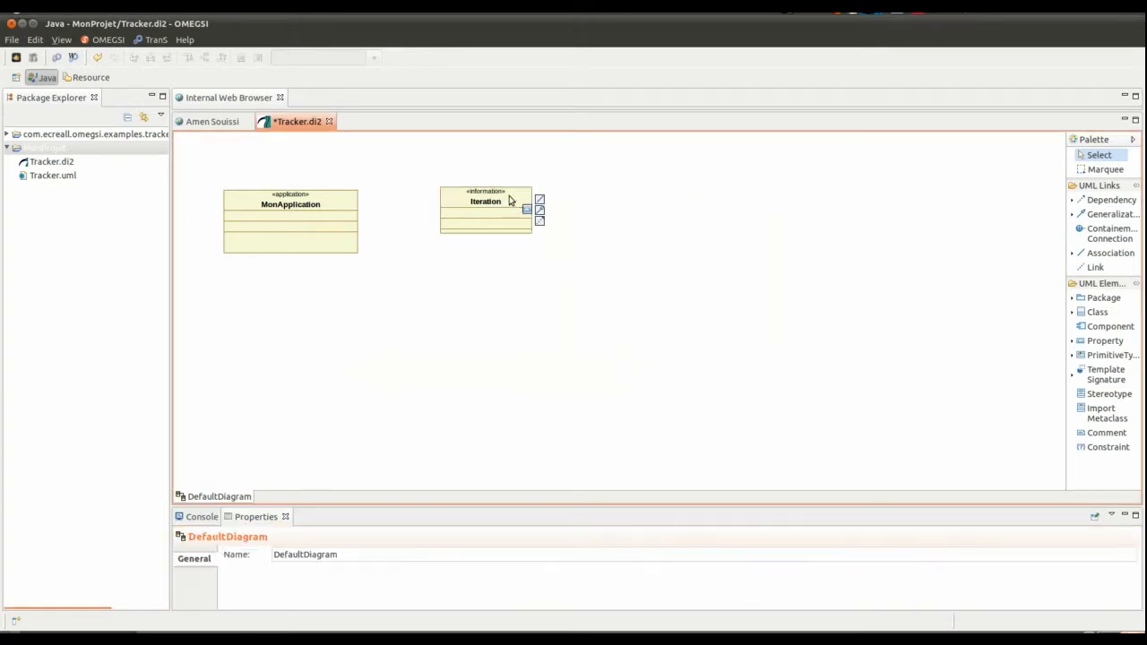
pyautogui.click(509, 200)
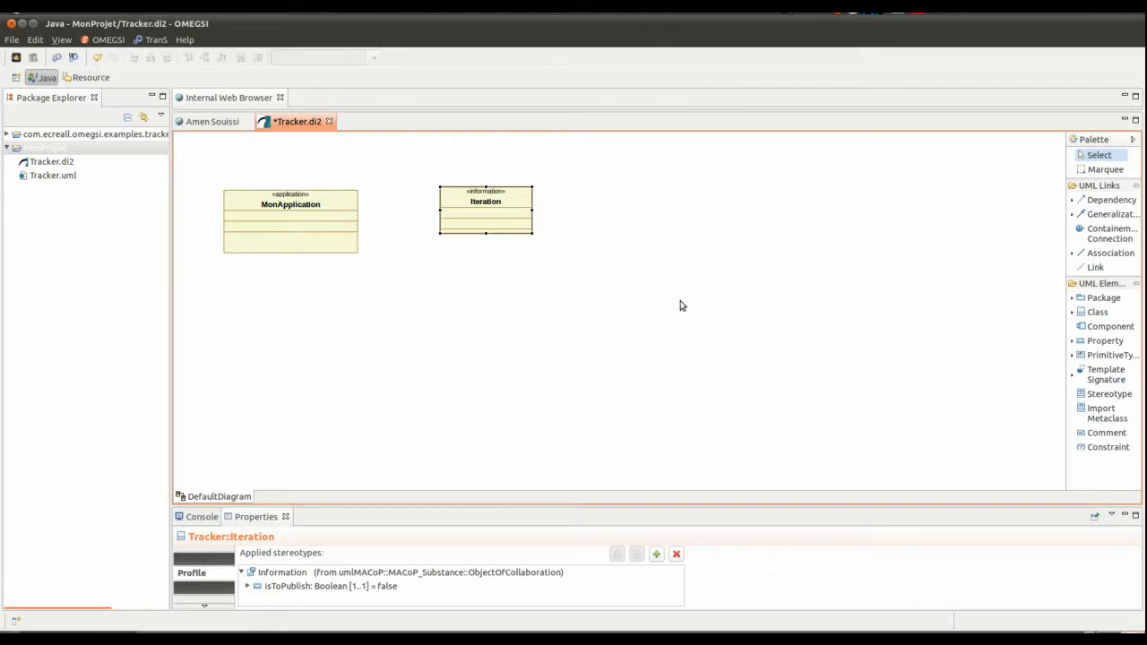
pyautogui.moveTo(324, 203)
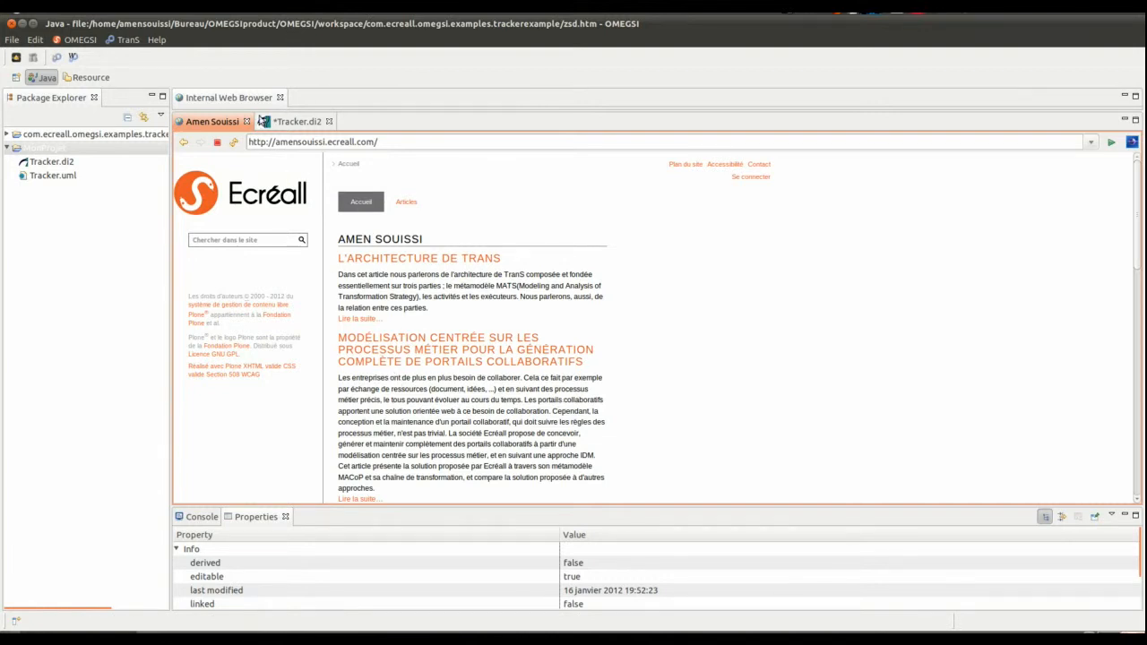
# - Return to the Tracker.di2 diagram and save it
pyautogui.click(281, 121)
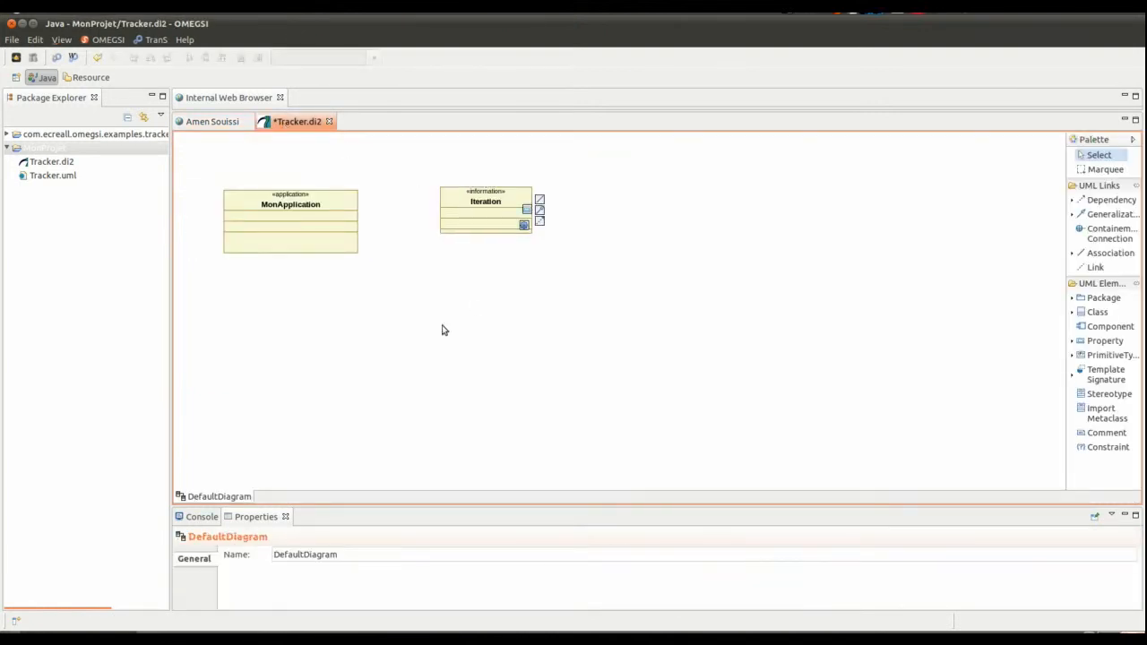
pyautogui.hotkey('ctrl', 's')
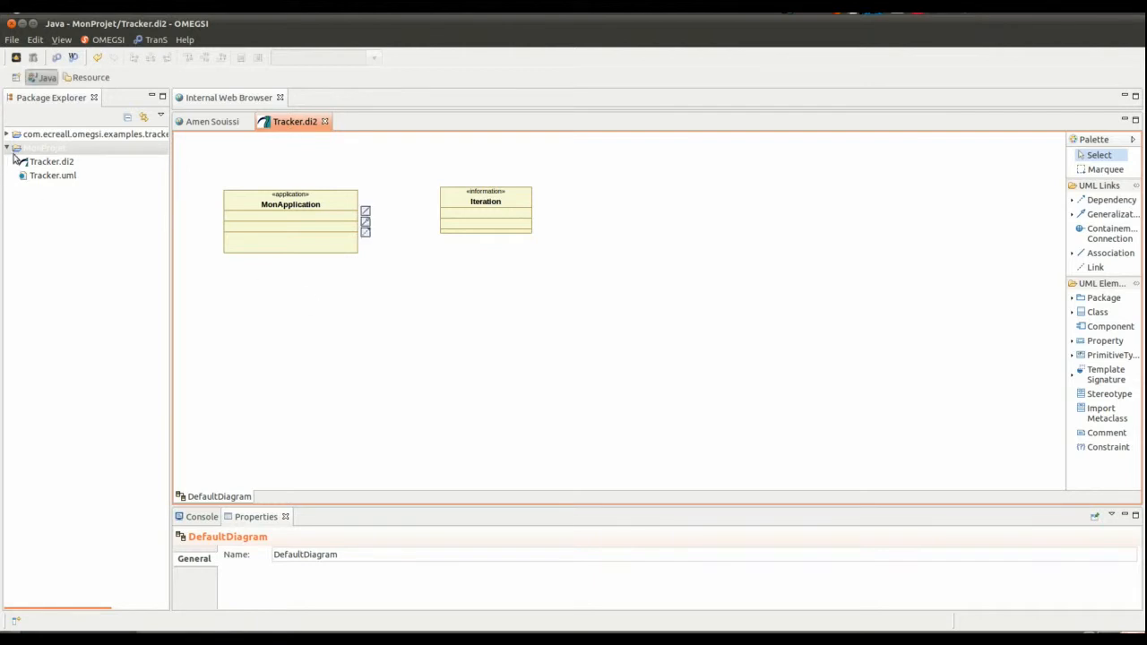
# - Open the TrackerModel.di2 diagram file from the com.ecreall.omegsi.examples.trackerexample project and collapse MonProjet
pyautogui.click(13, 147)
pyautogui.click(9, 135)
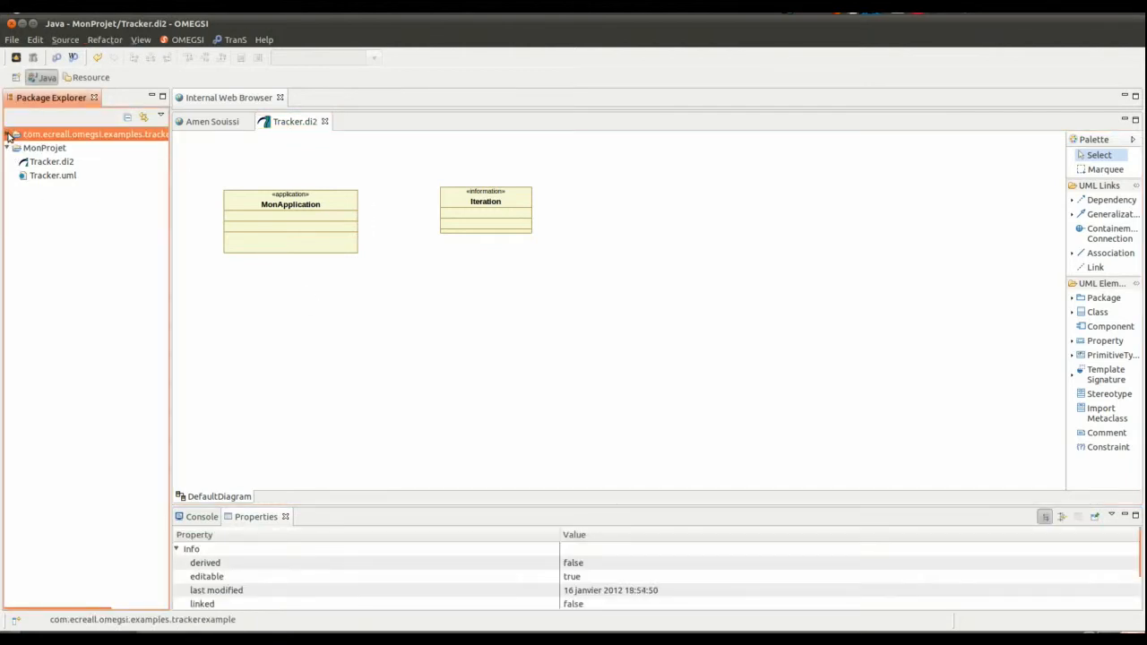
pyautogui.click(9, 135)
pyautogui.click(7, 189)
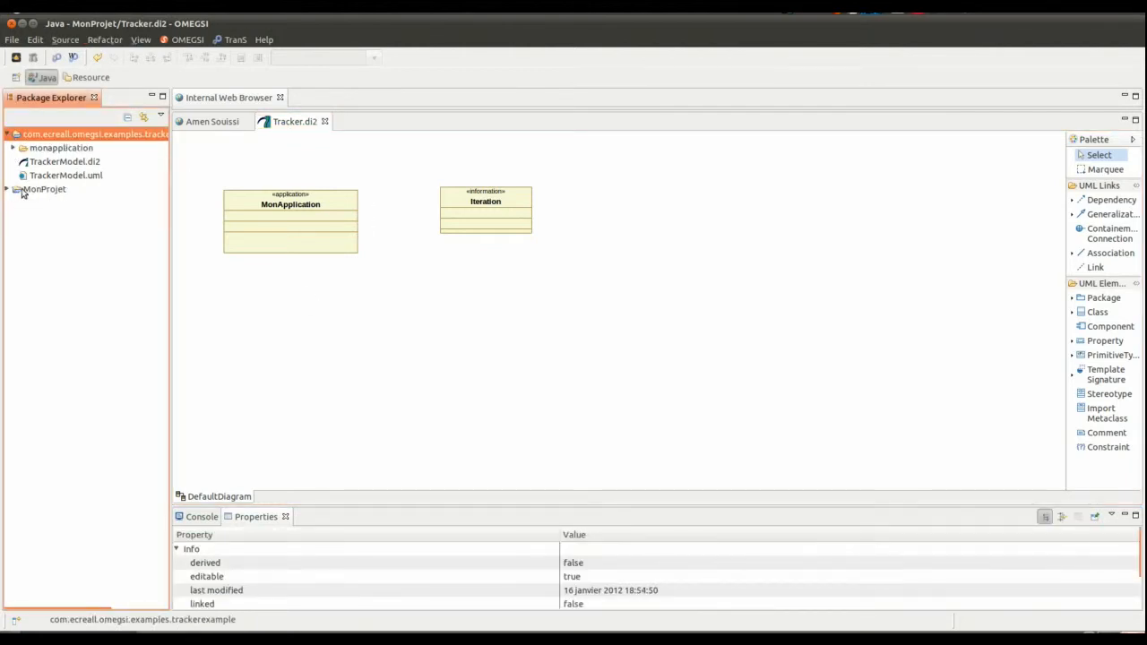
pyautogui.click(69, 162)
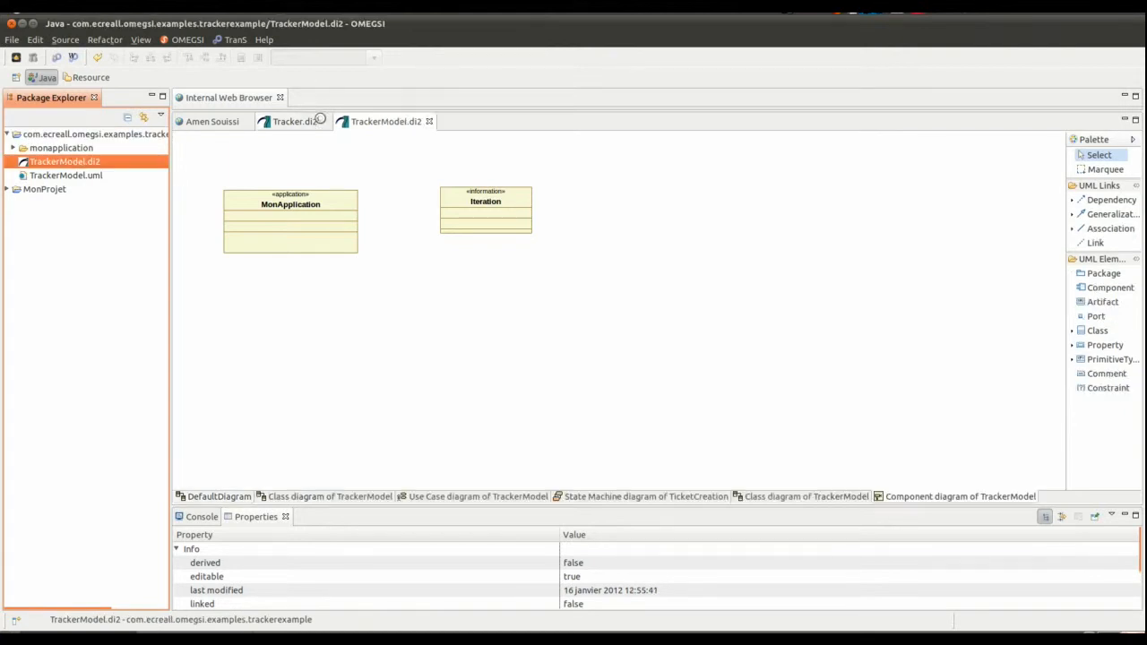
# - Examine the domain classes in TrackerModel's DefaultDiagram and the instance specifications of MonApplication, Backlog and ProfileContainer in its first class diagram
pyautogui.click(214, 498)
pyautogui.click(232, 172)
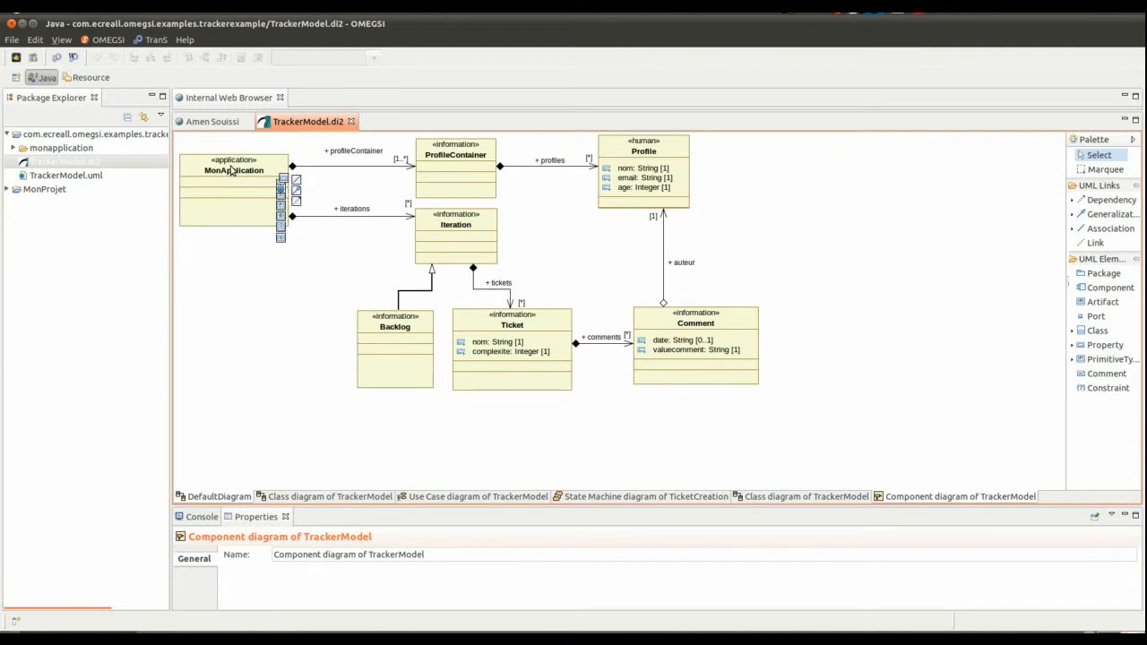
pyautogui.click(465, 223)
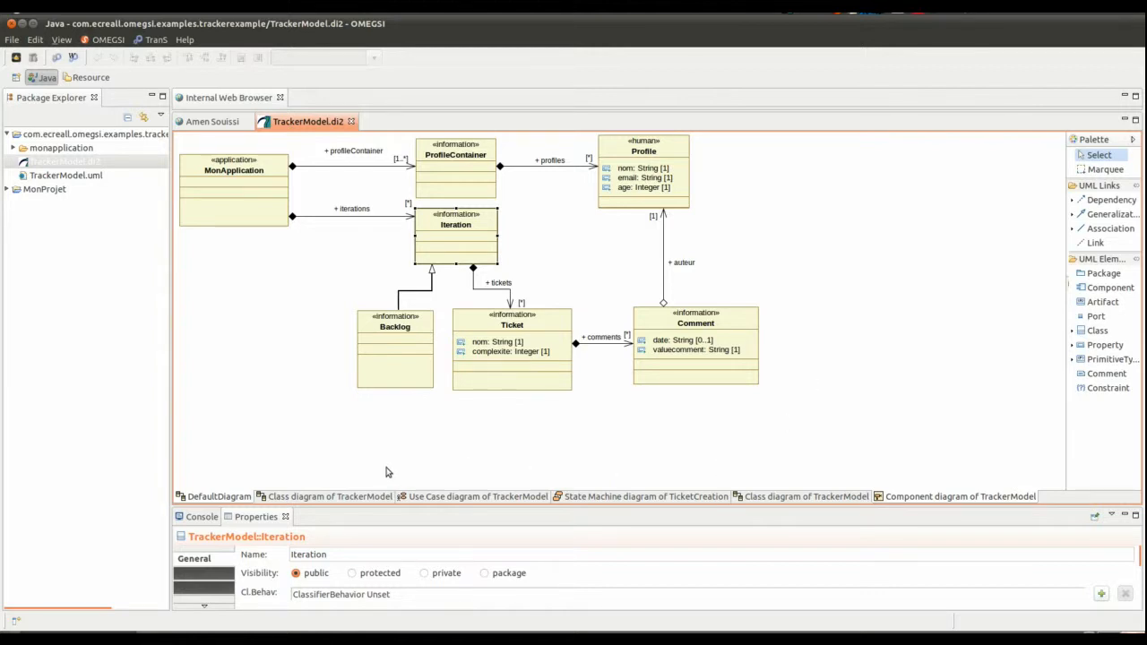
pyautogui.click(330, 496)
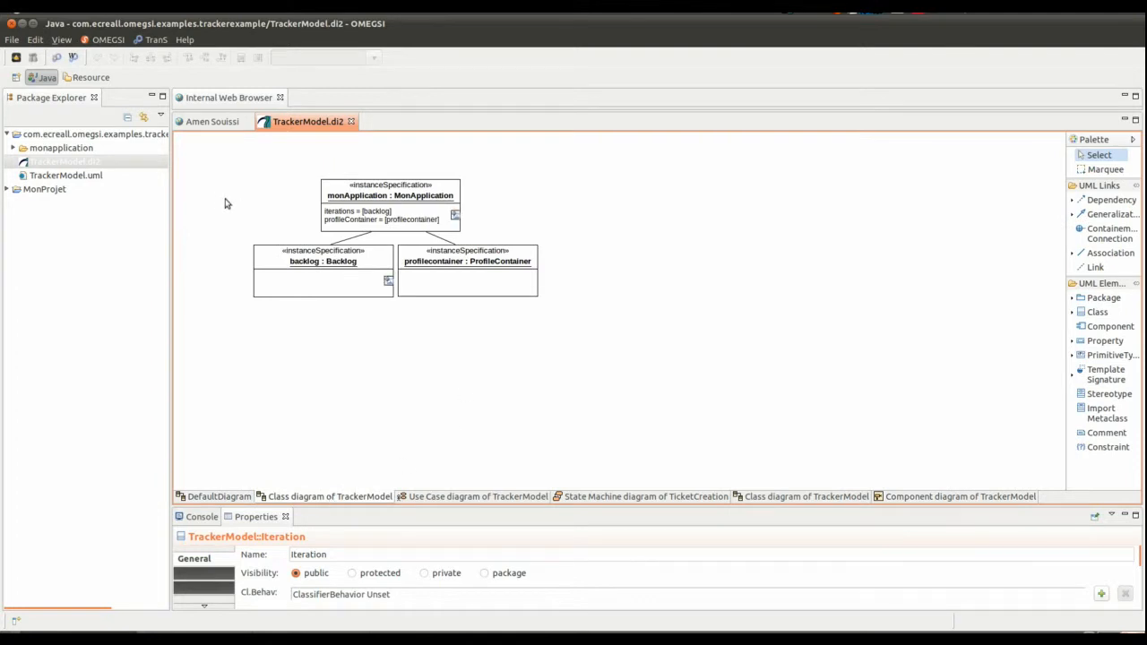
pyautogui.moveTo(215, 163); pyautogui.dragTo(583, 299)
pyautogui.click(263, 163)
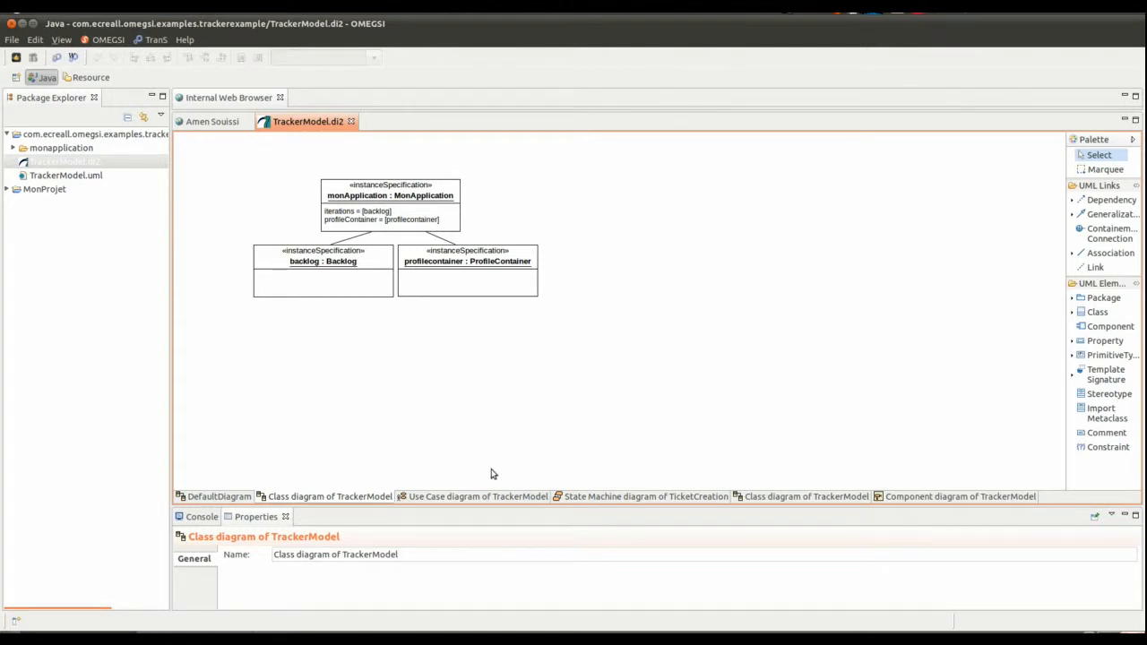
# - Review the use case diagram with the TicketManagement domain and its actors, comparing it with the DefaultDiagram classes
pyautogui.click(485, 495)
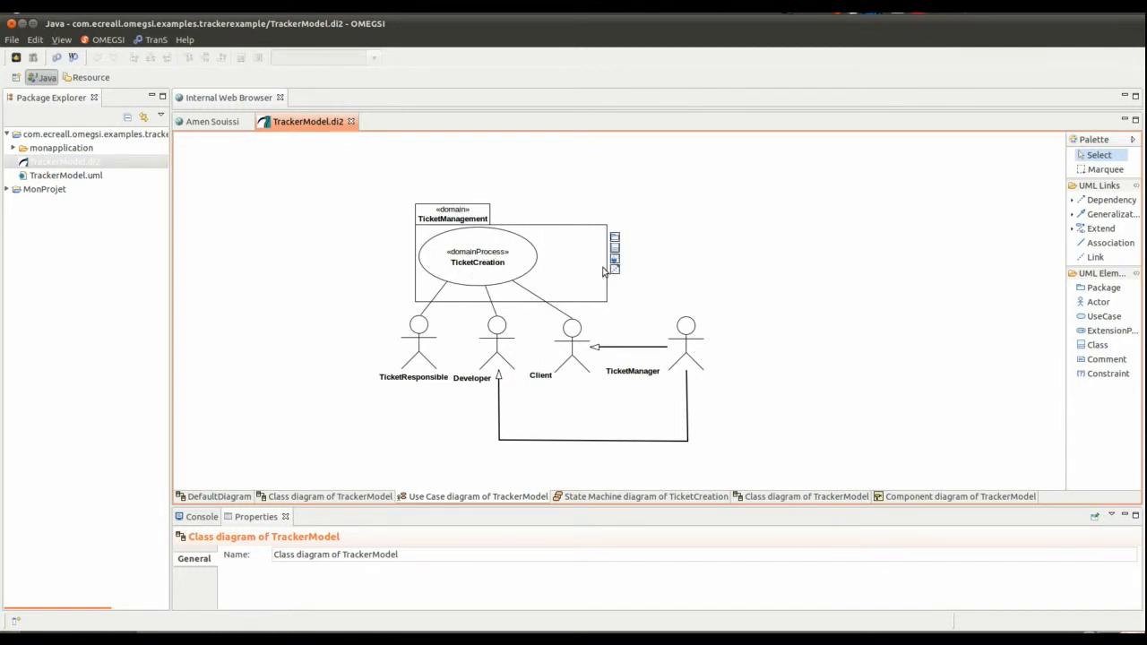
pyautogui.click(220, 498)
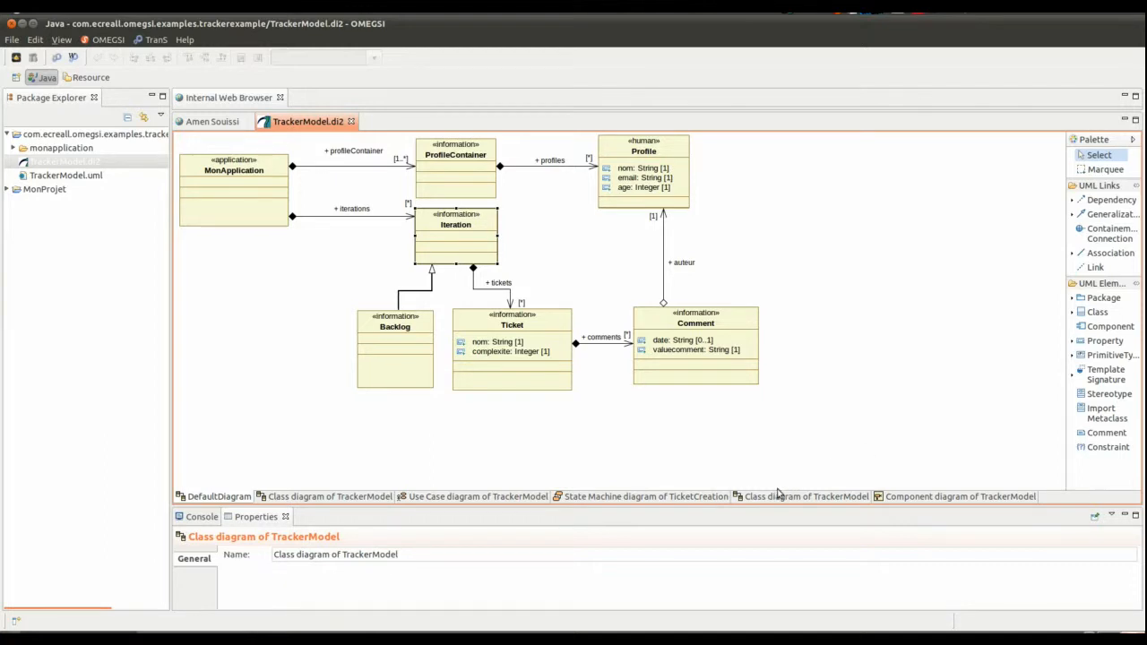
pyautogui.click(474, 498)
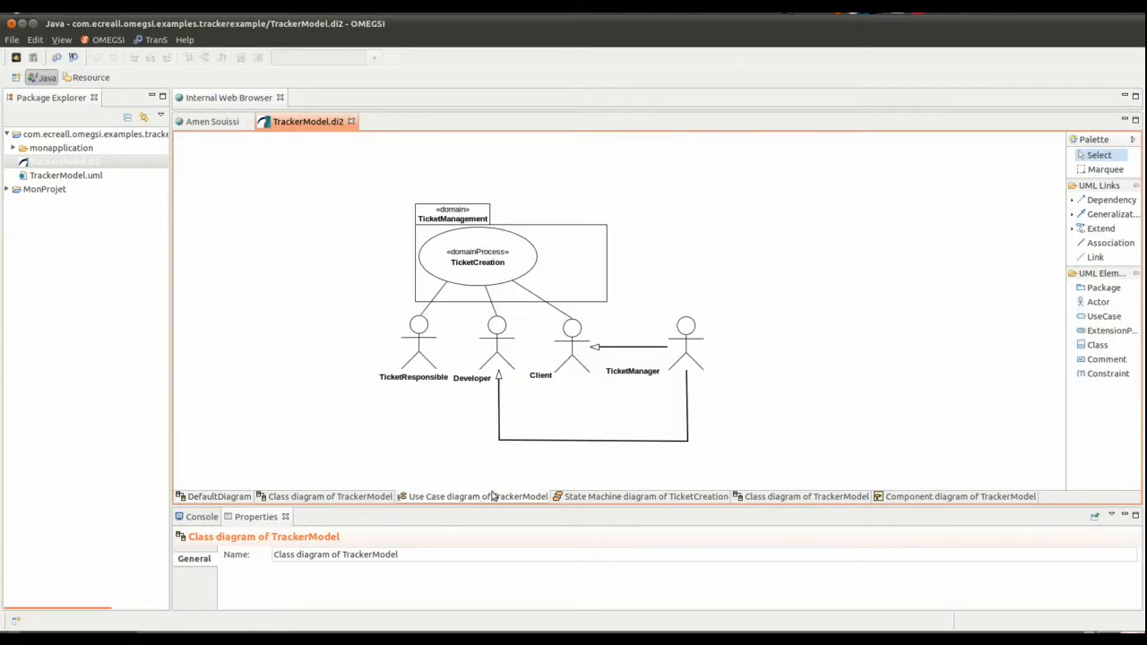
# - Examine the whole TicketCreation state machine diagram, including its role specifications, in an enlarged editor, then restore the editor size
pyautogui.click(637, 497)
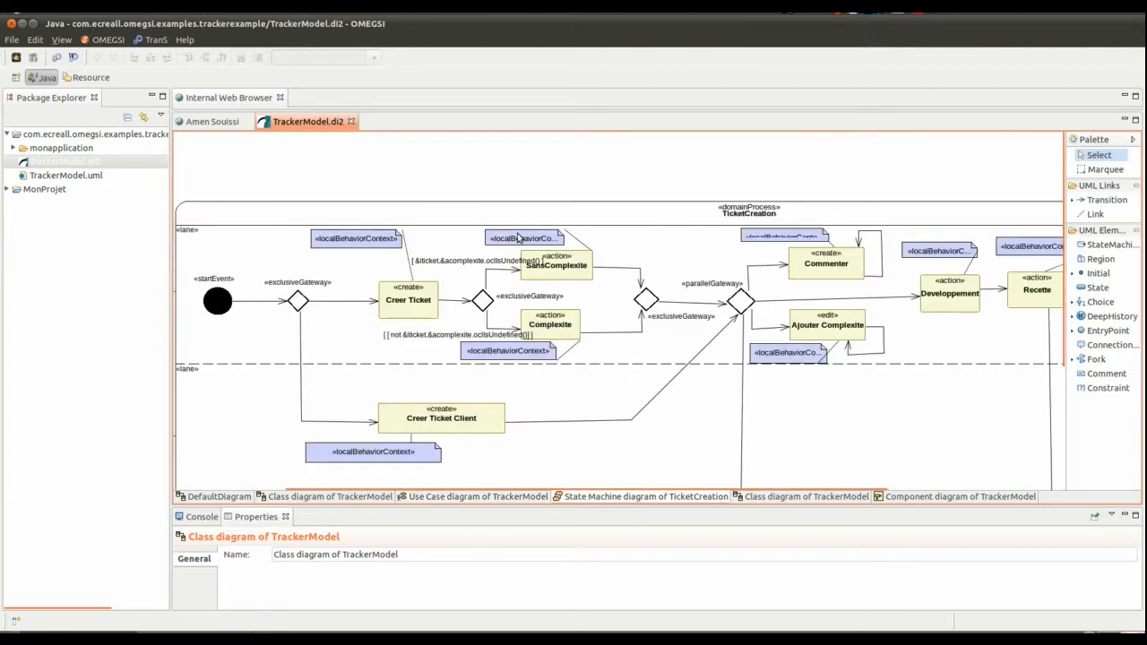
pyautogui.scroll(-1, 371, 176)
pyautogui.scroll(-1, 362, 170)
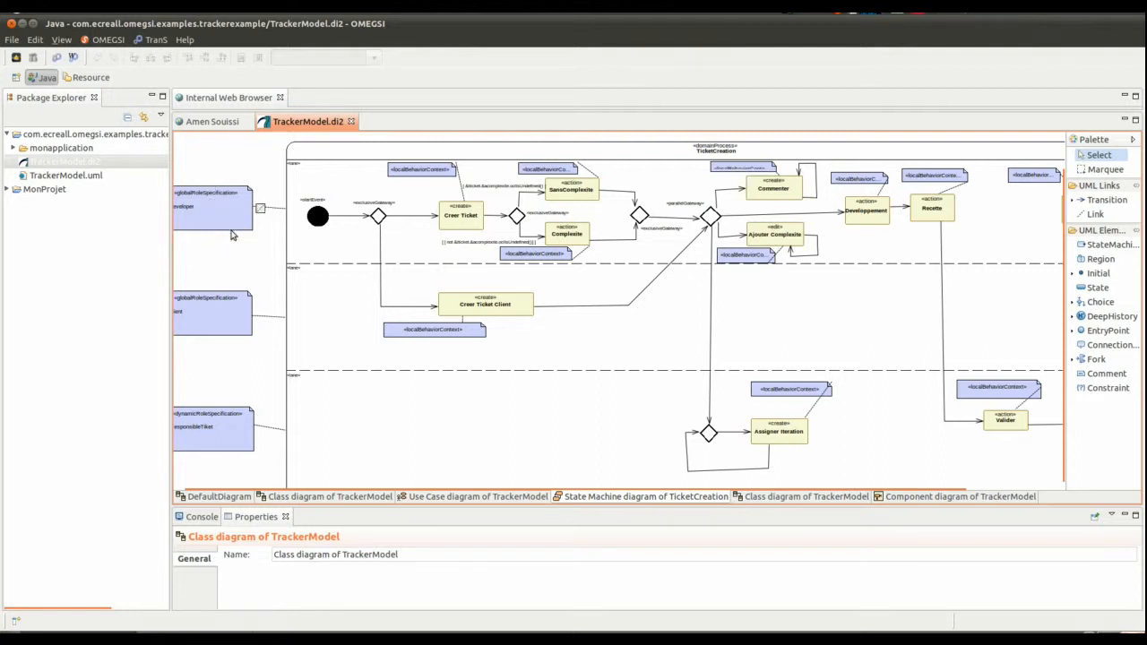
pyautogui.moveTo(394, 490); pyautogui.dragTo(266, 485)
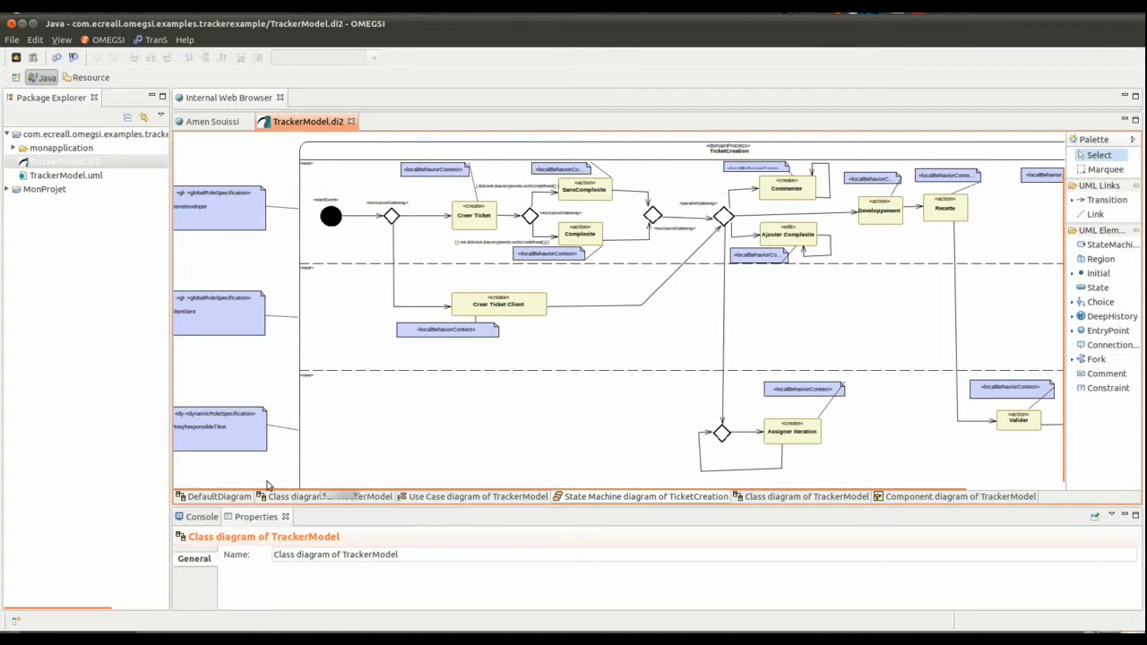
pyautogui.doubleClick(314, 122)
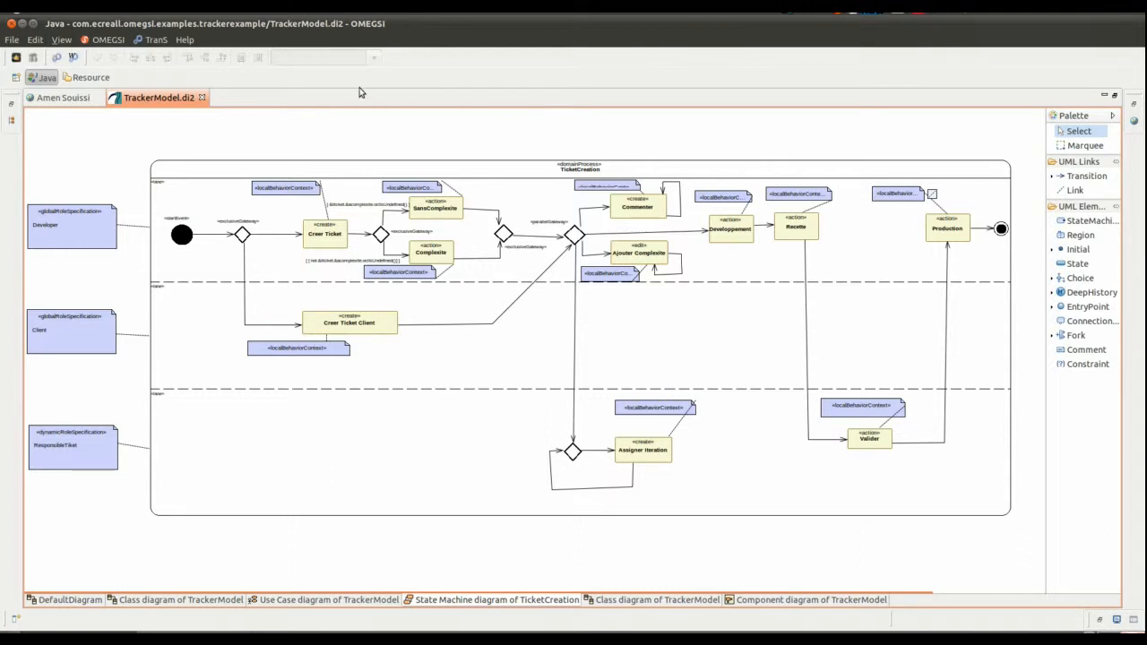
pyautogui.doubleClick(152, 98)
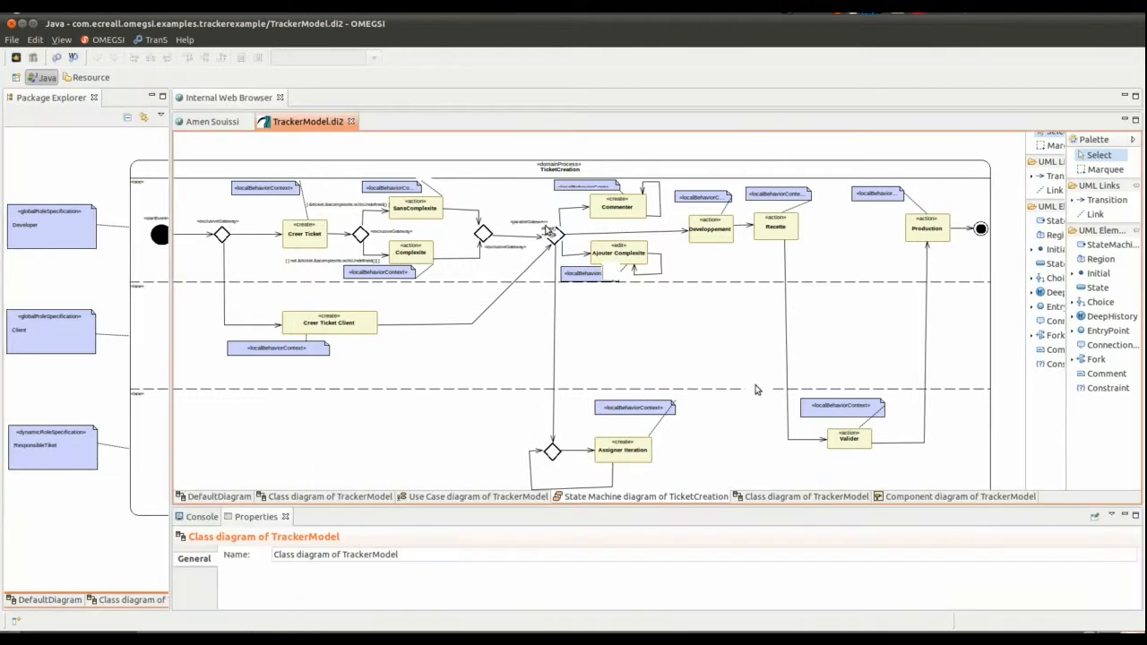
# - Examine the dataStore class diagram and the component diagram's implementations, comparing the components with the TicketCreation state machine
pyautogui.click(788, 497)
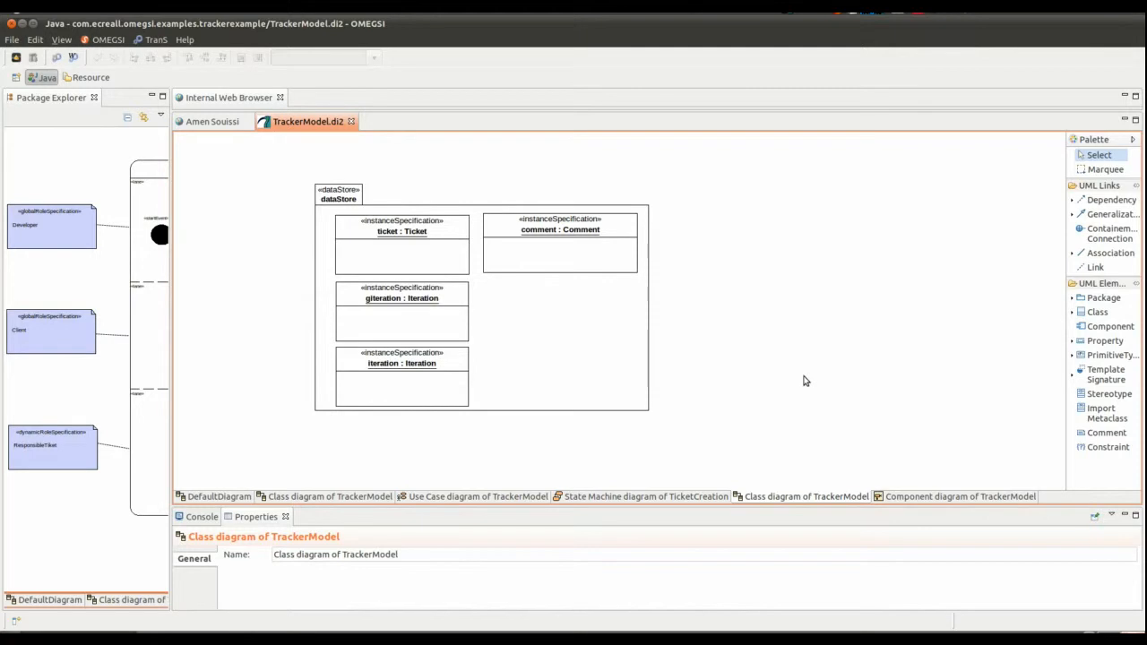
pyautogui.click(917, 497)
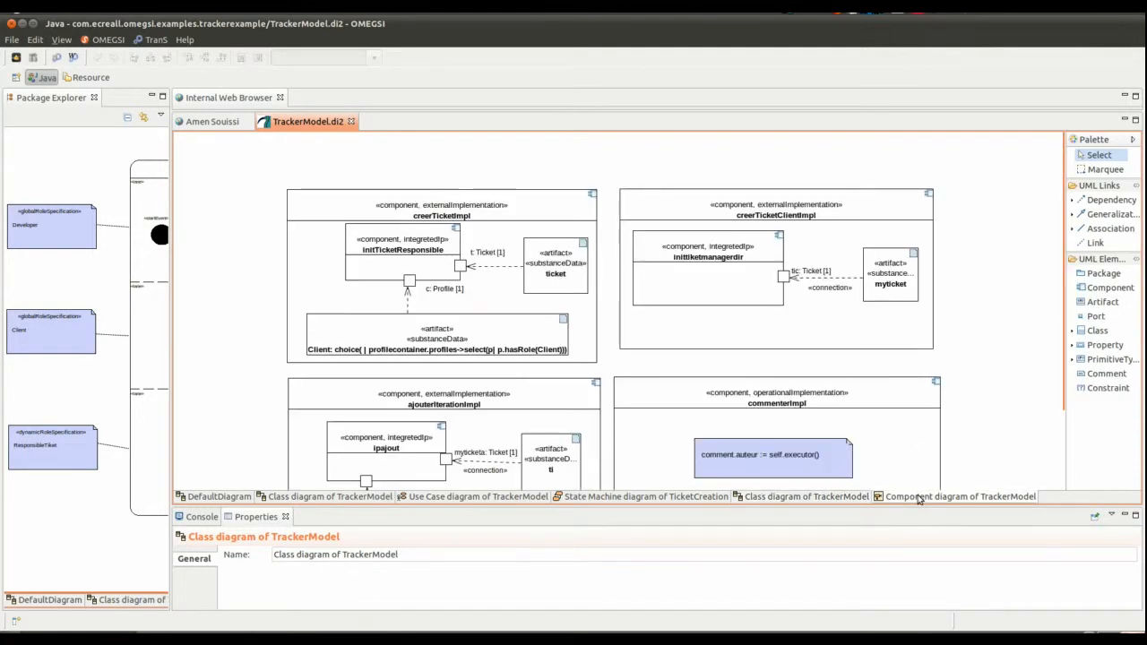
pyautogui.scroll(-1, 962, 322)
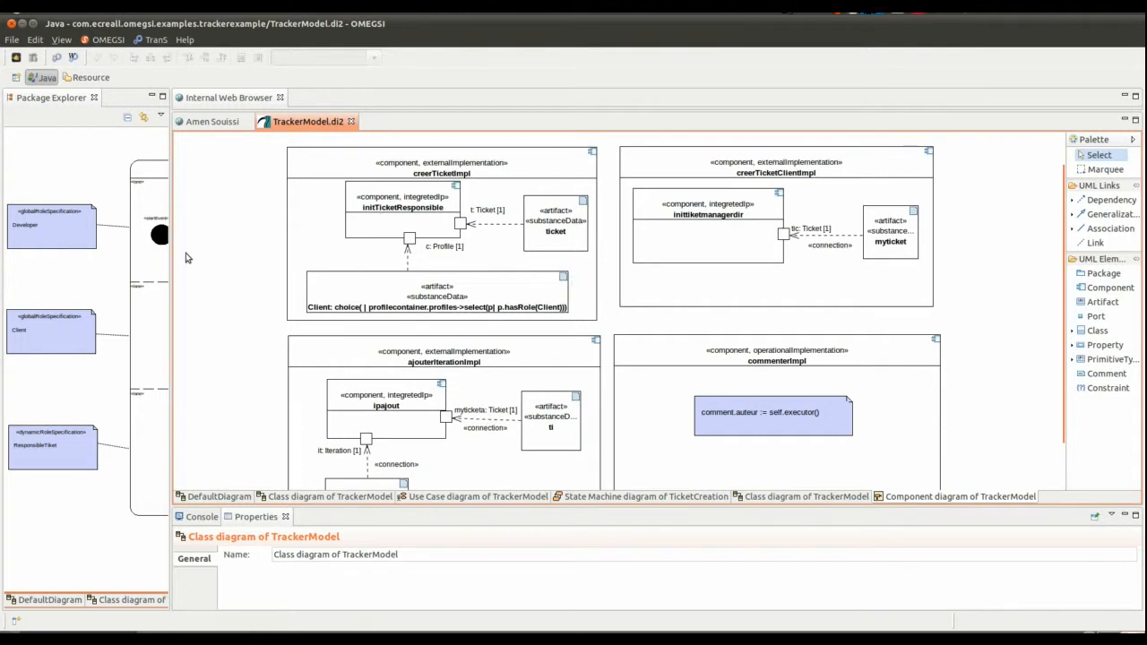
pyautogui.click(592, 497)
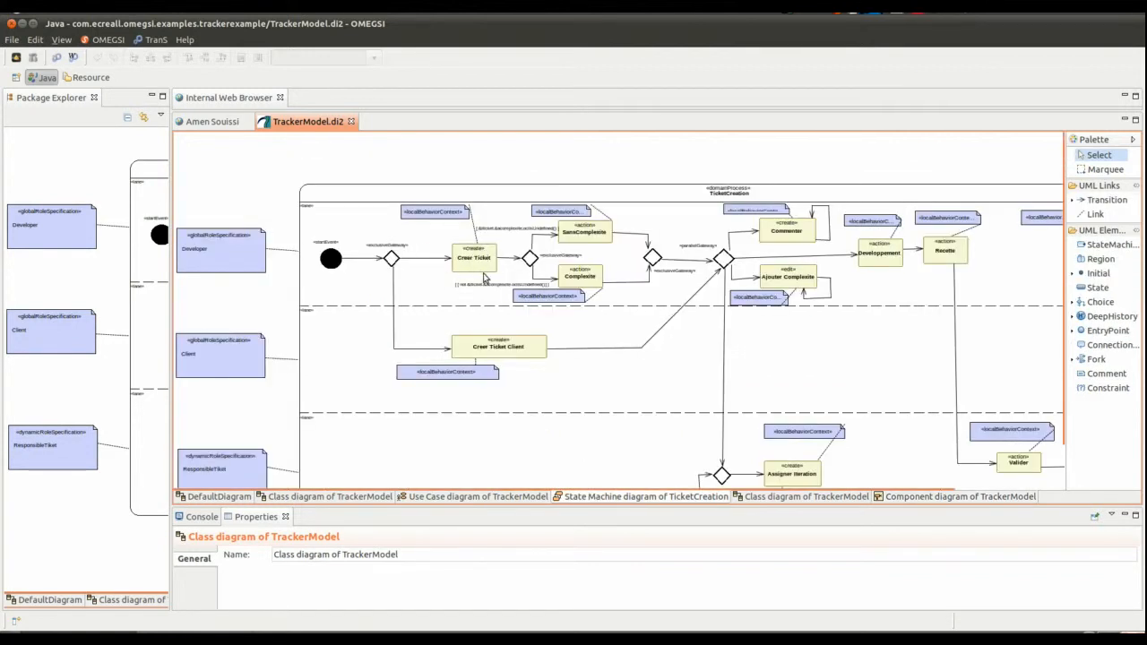
pyautogui.click(889, 497)
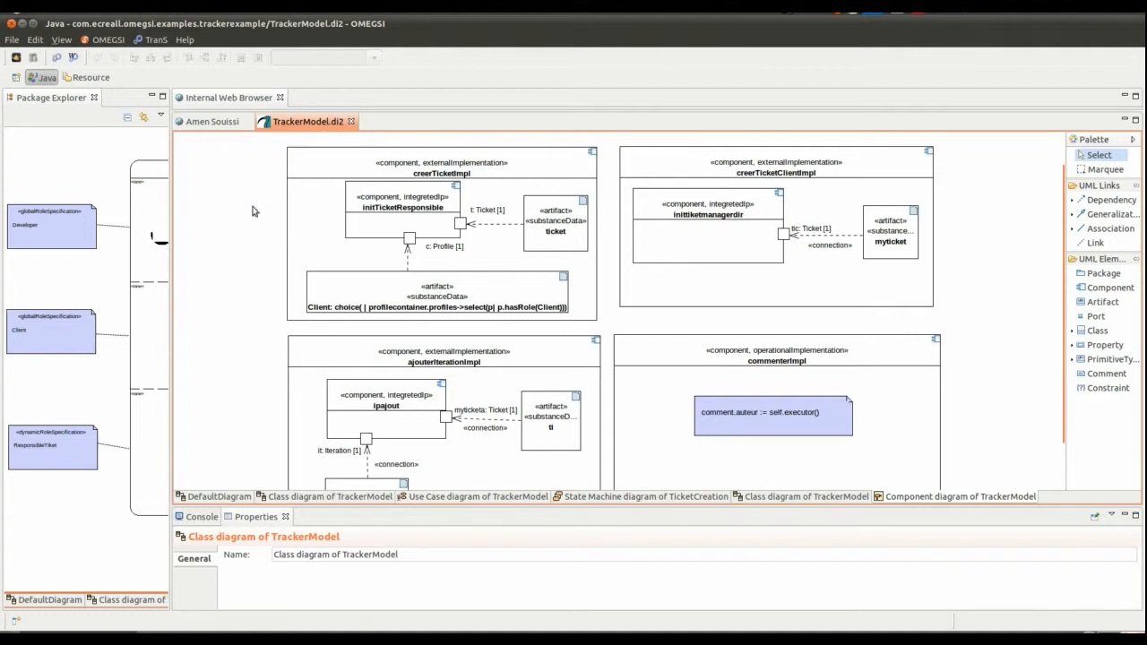
pyautogui.doubleClick(285, 123)
pyautogui.doubleClick(178, 100)
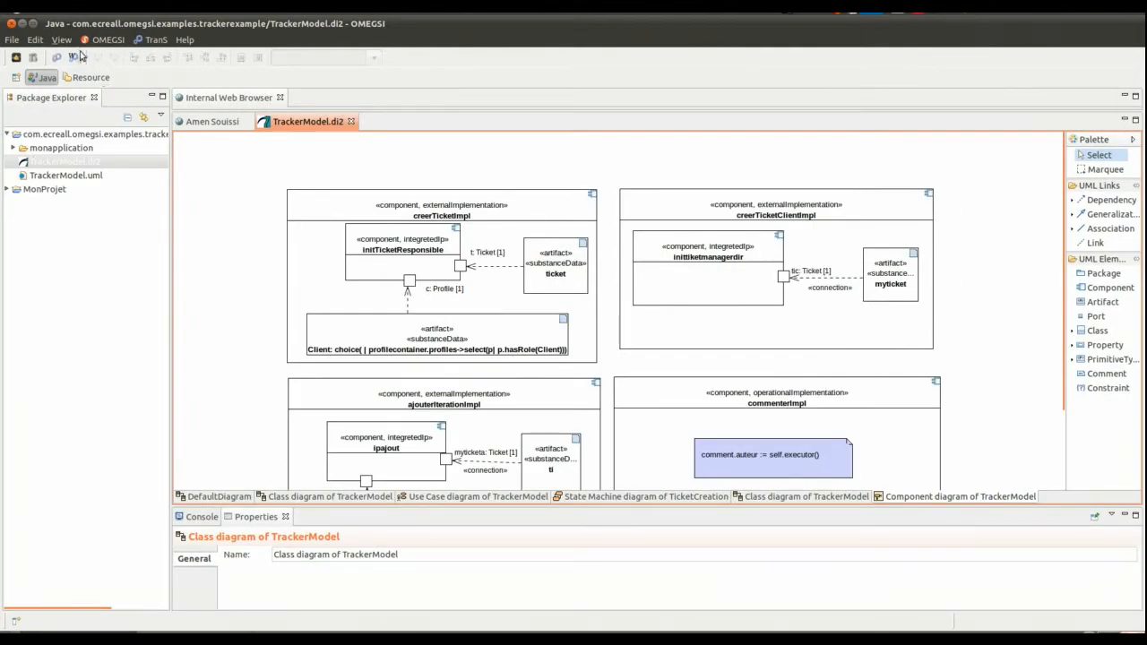
# - Browse the example project's monapplication folder down to the contents of src/monapplication
pyautogui.click(25, 160)
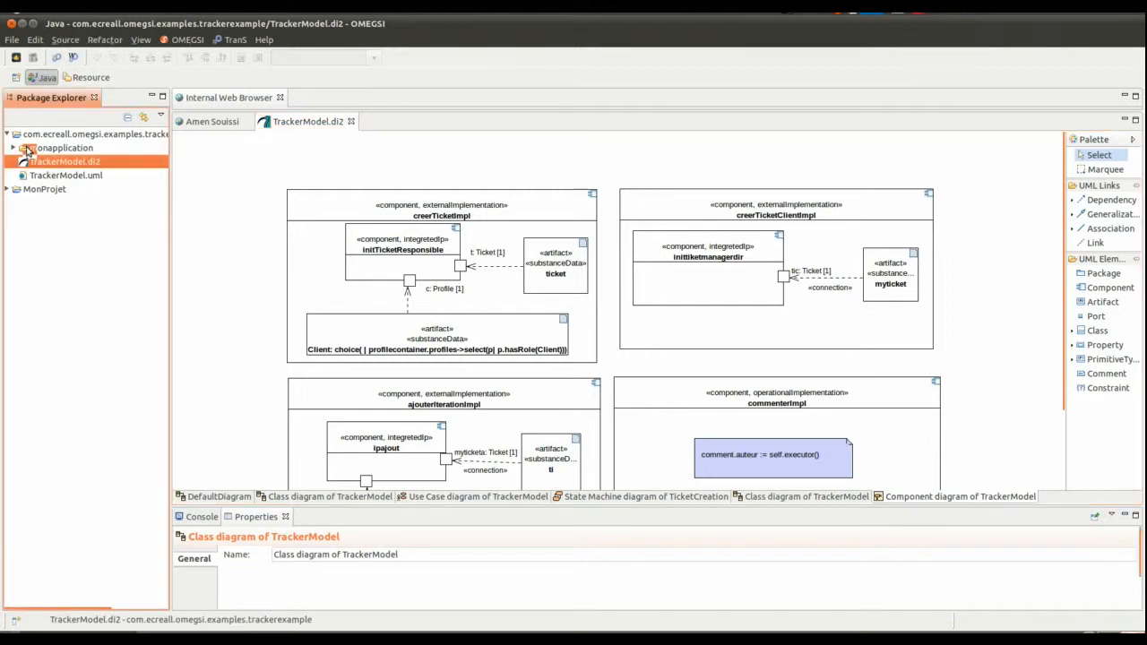
pyautogui.click(27, 148)
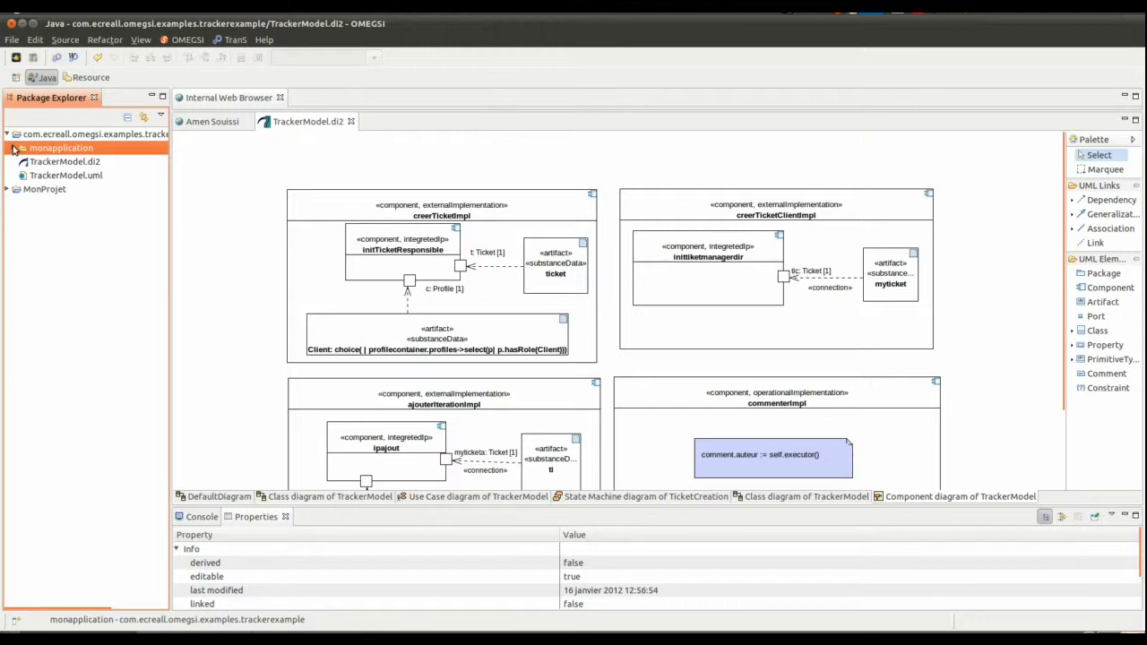
pyautogui.click(13, 148)
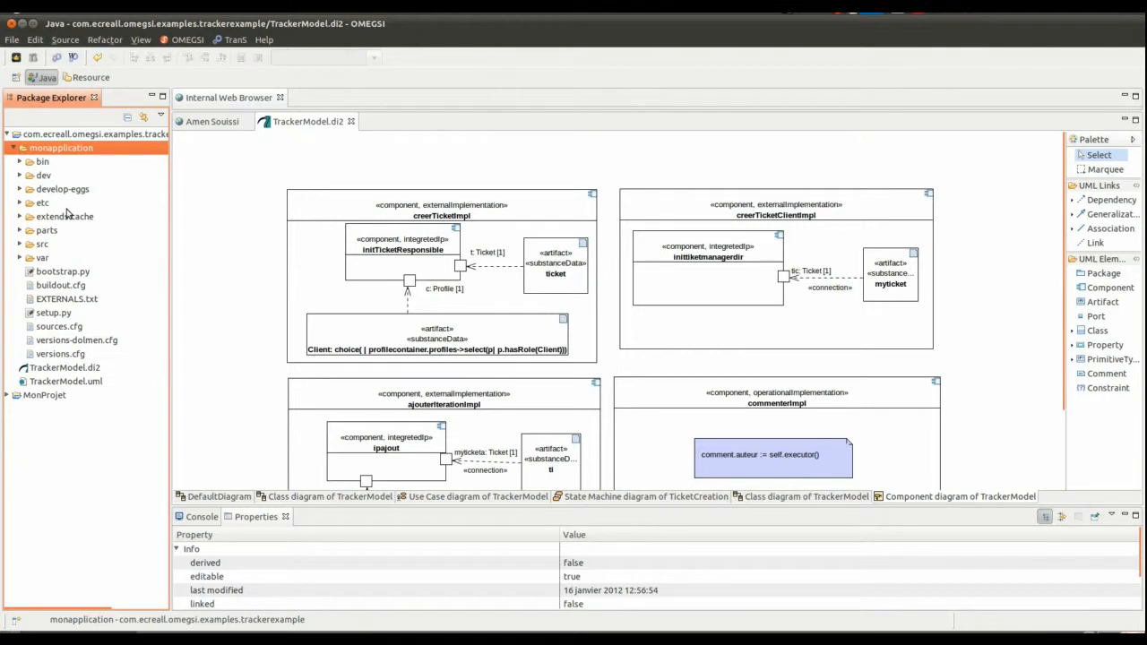
pyautogui.click(20, 245)
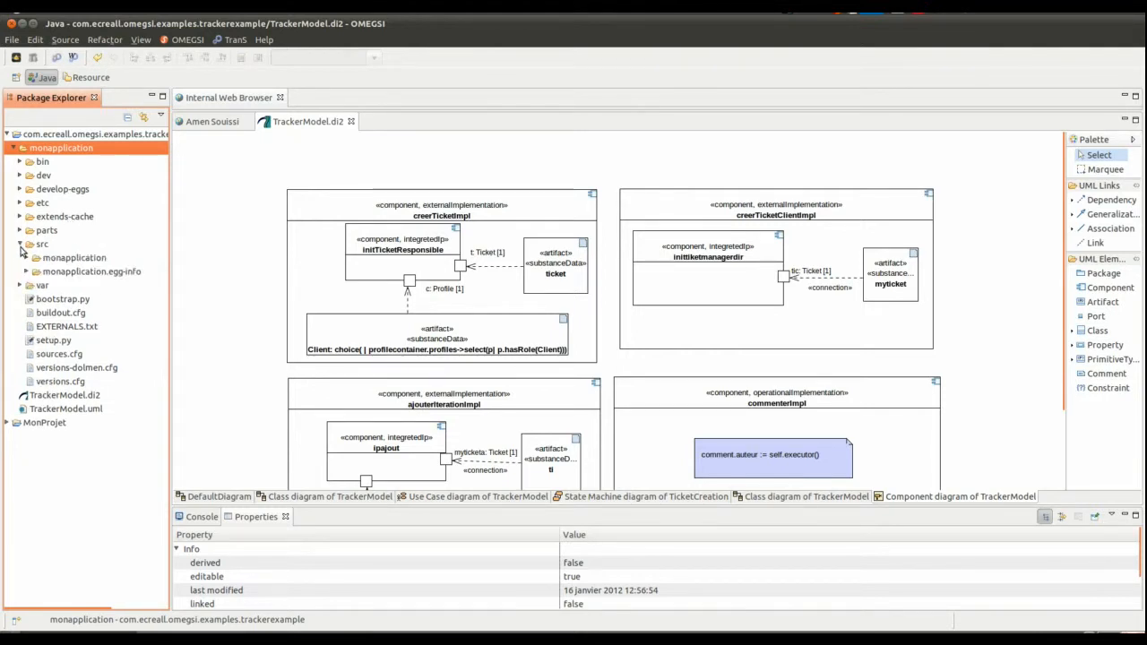
pyautogui.click(38, 249)
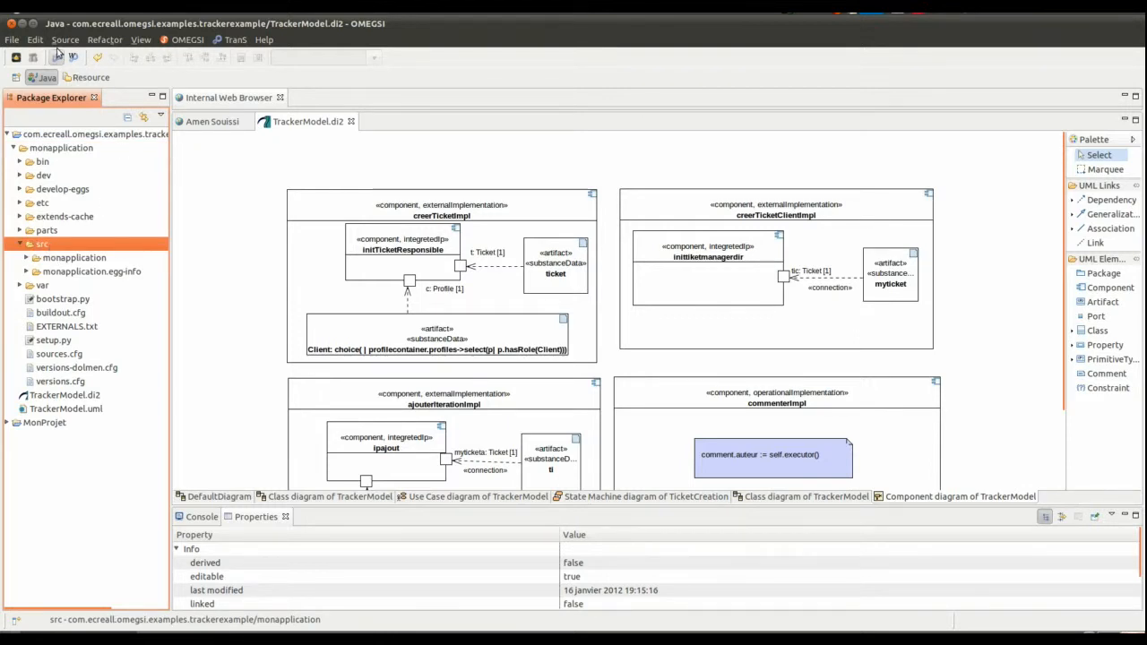
pyautogui.click(26, 258)
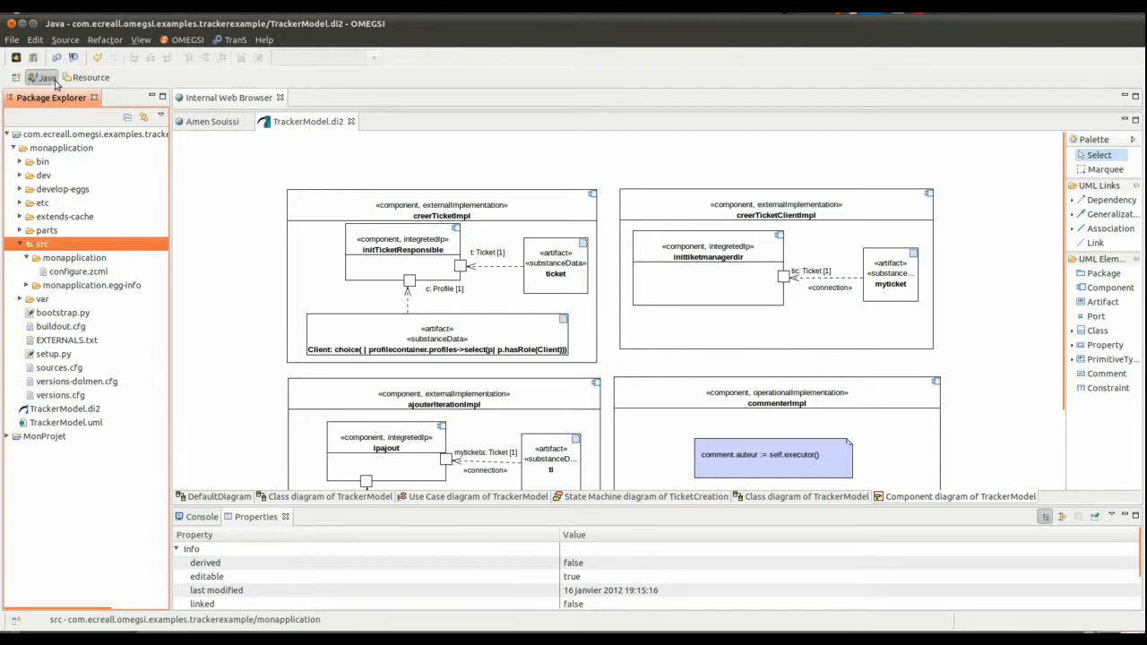
# - Run the UMLToMACoP transformation with the workspace model TrackerModel.uml from the trackerexample project as source
pyautogui.click(38, 59)
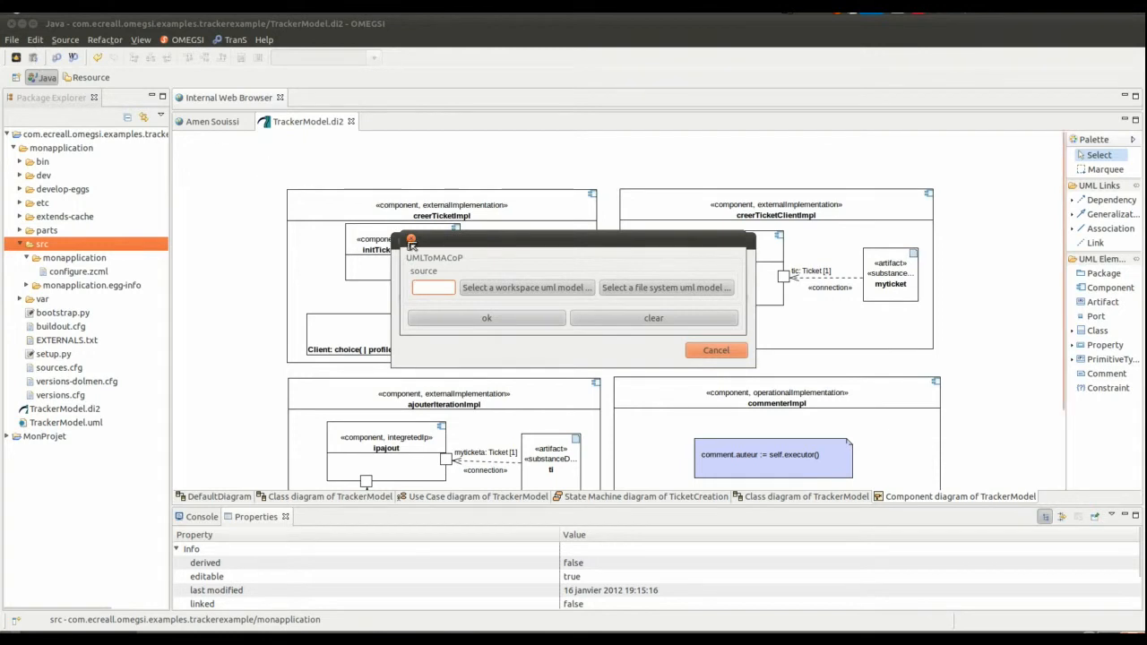
pyautogui.click(471, 290)
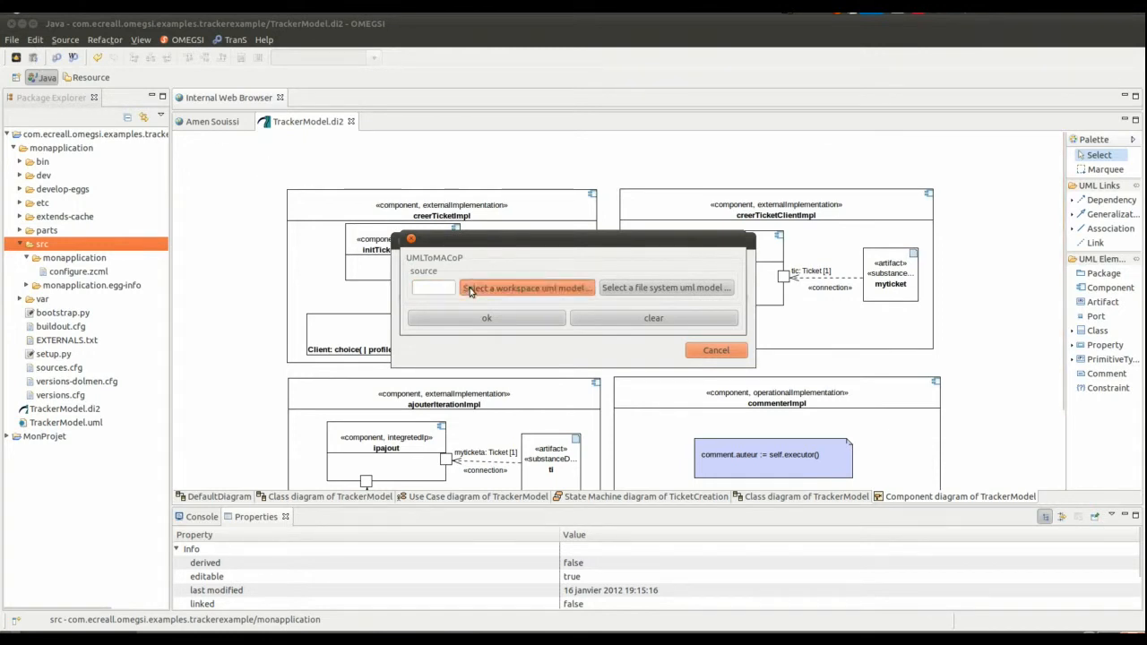
pyautogui.click(447, 161)
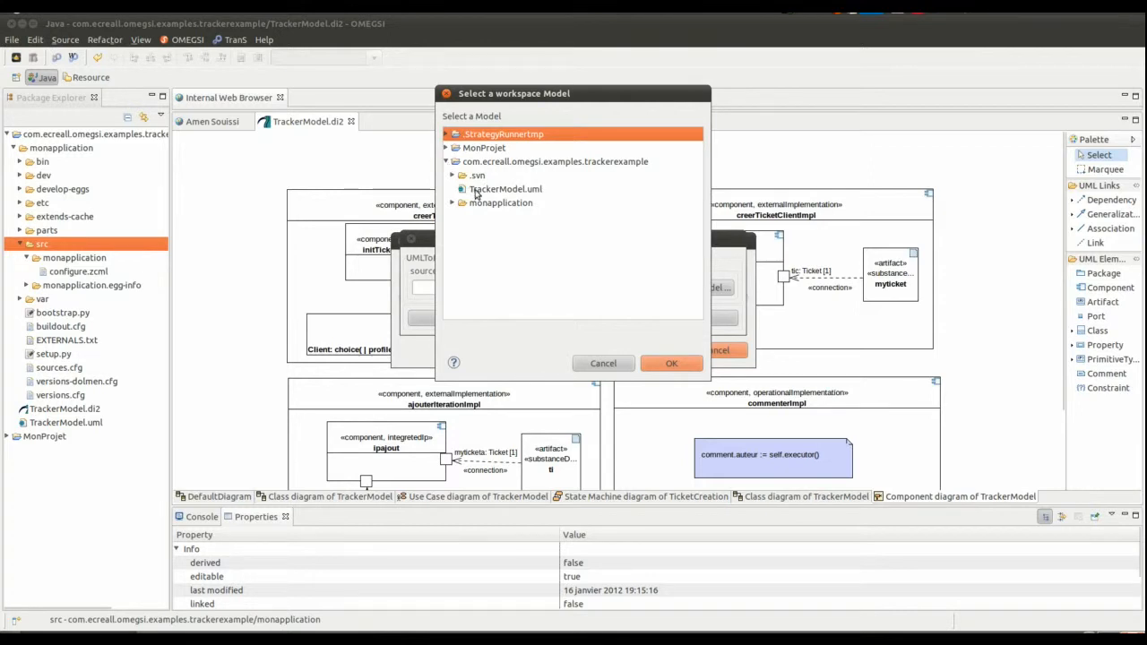
pyautogui.click(475, 192)
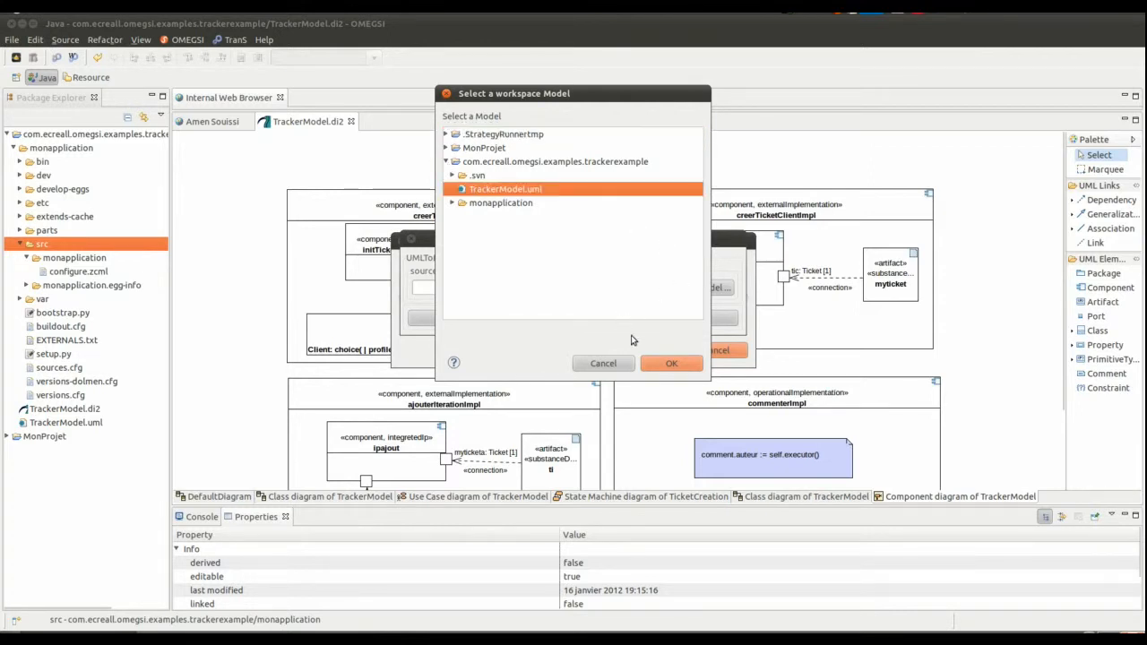
pyautogui.click(666, 367)
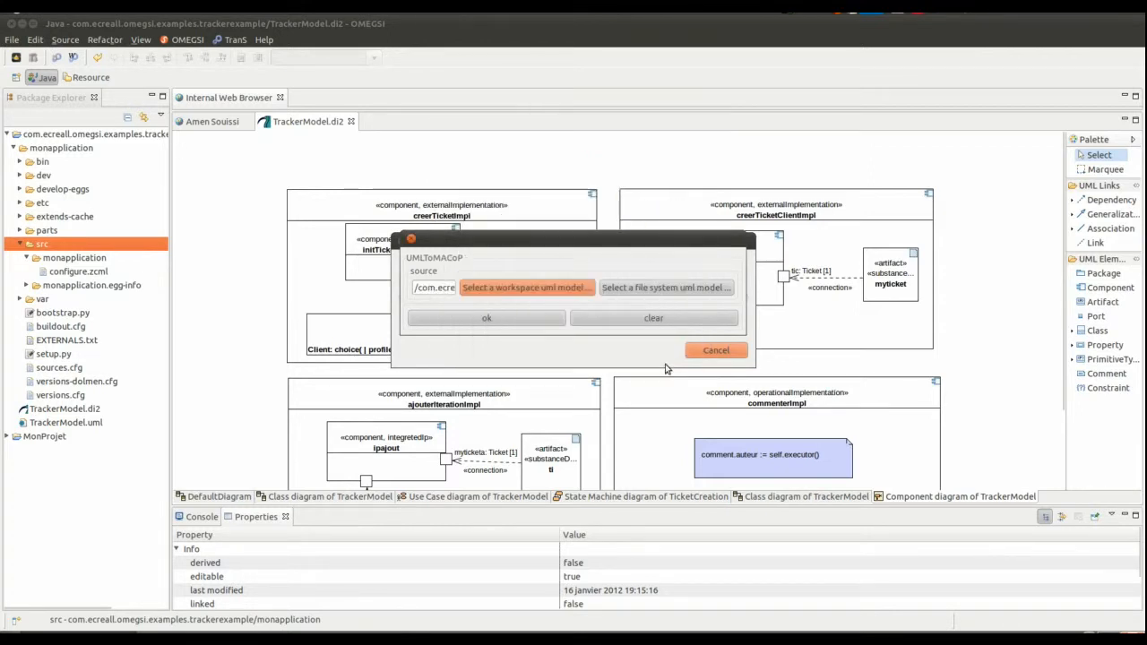
pyautogui.click(485, 320)
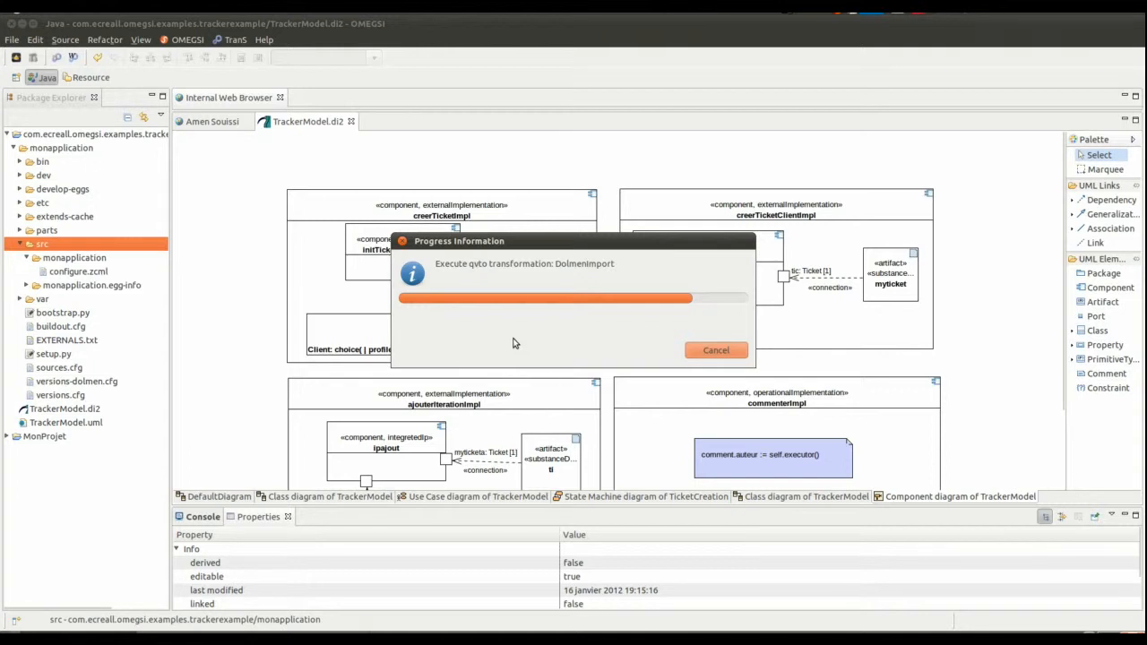
# - Set the Dolmen generation target to the trackerexample project's monapplication/src folder and complete the transformation
pyautogui.click(589, 289)
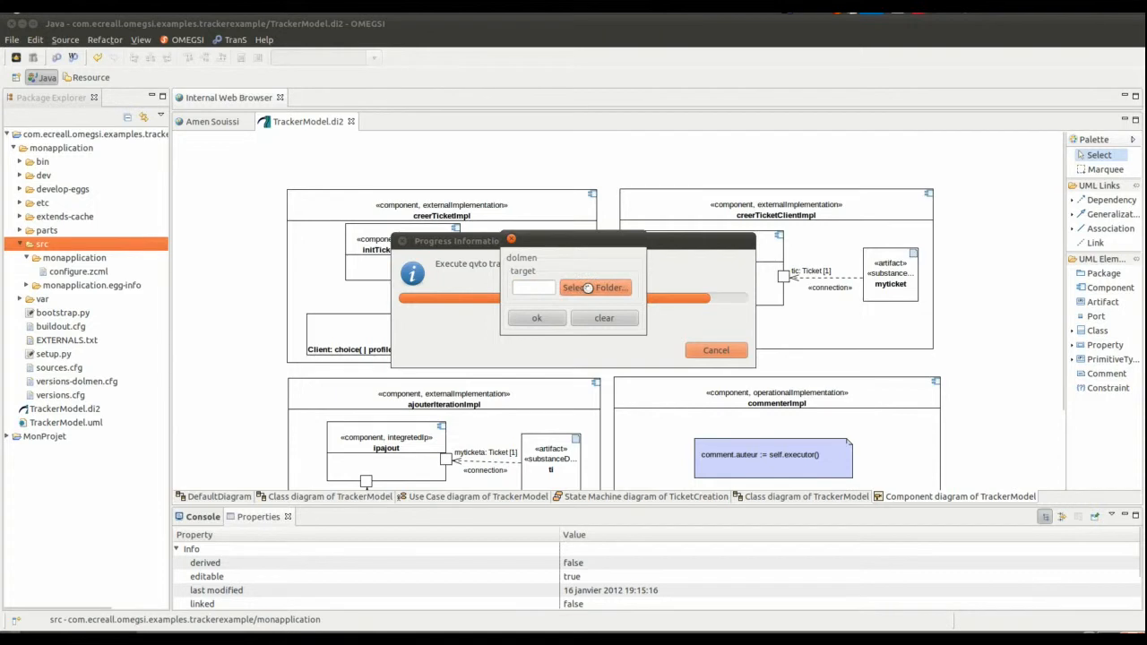
pyautogui.click(447, 162)
pyautogui.click(453, 189)
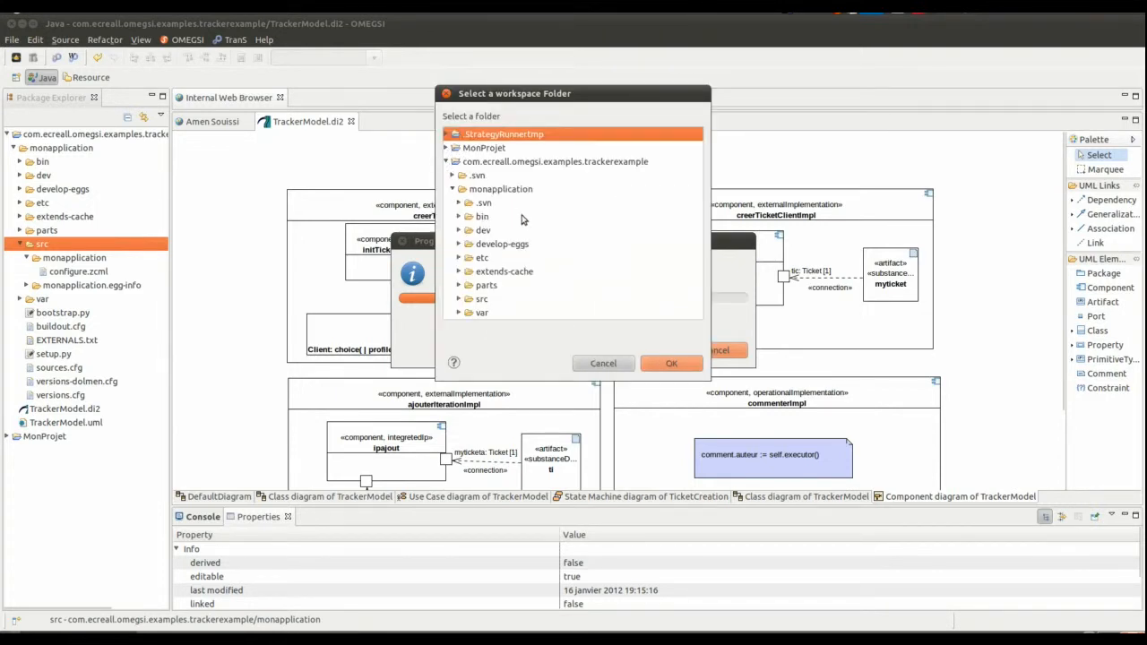
pyautogui.click(478, 301)
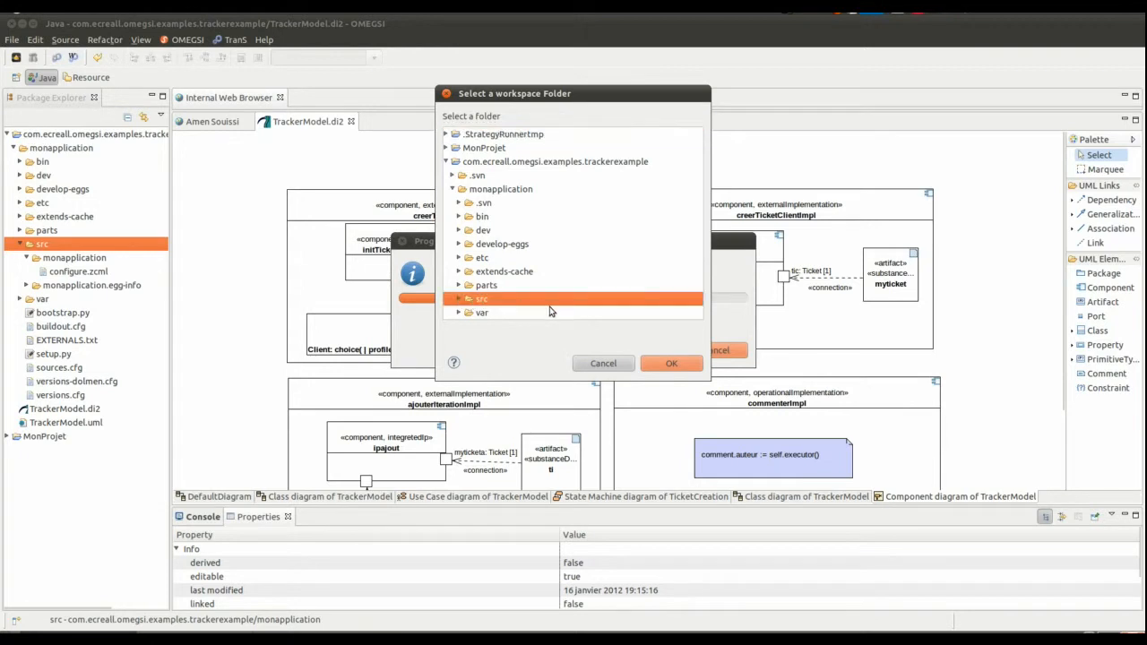
pyautogui.click(667, 369)
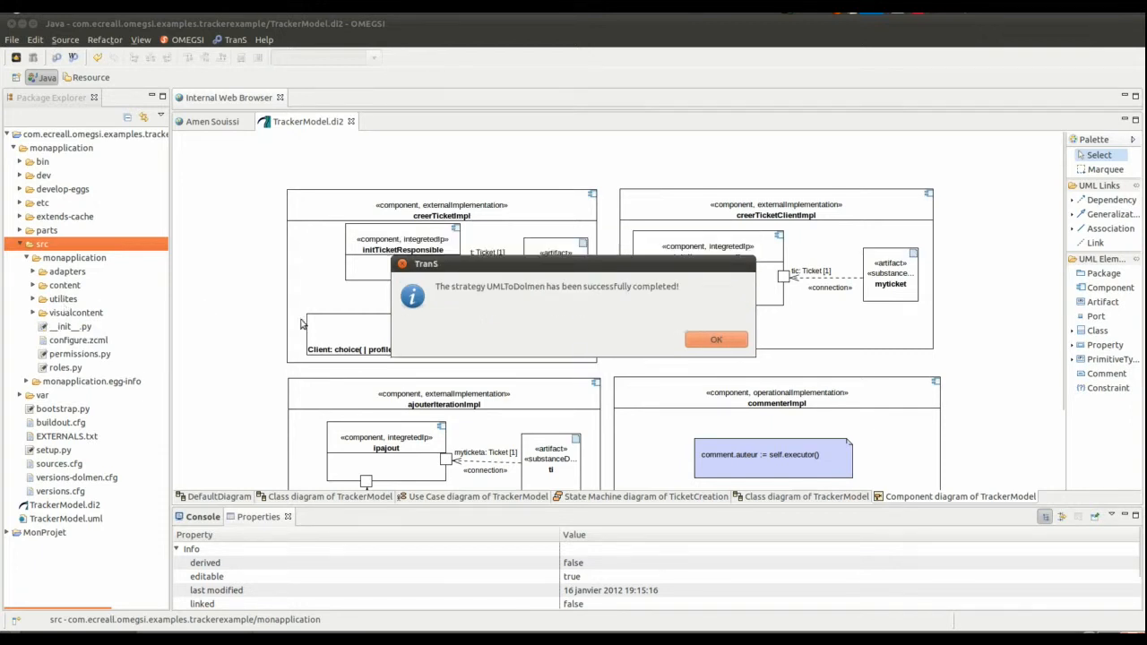
pyautogui.click(700, 339)
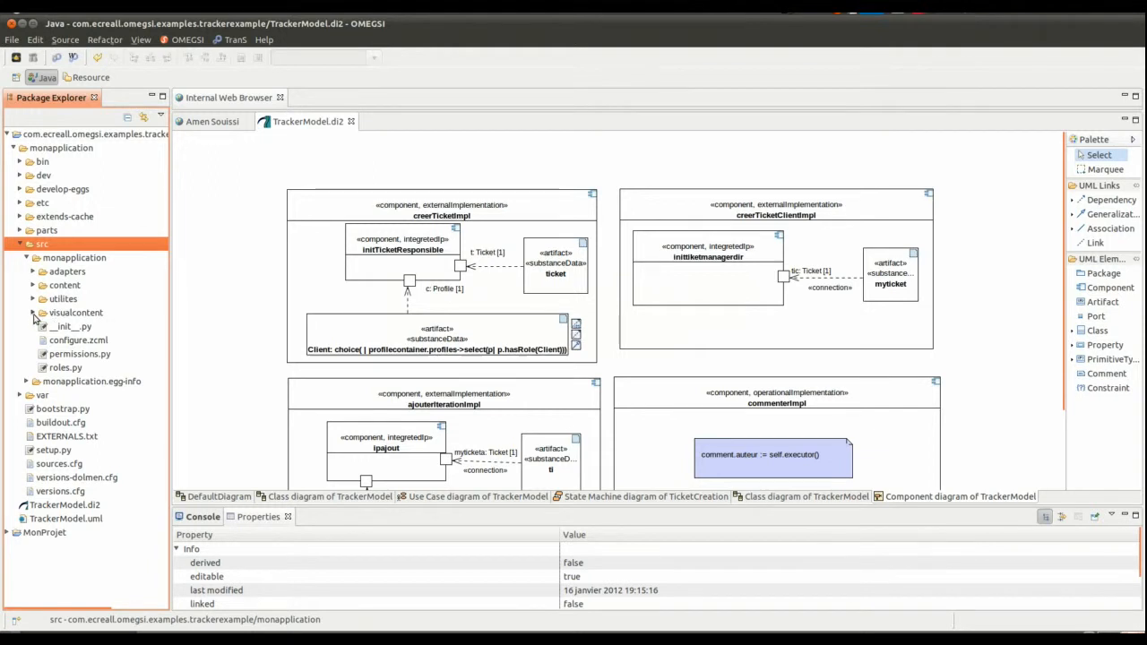
# - Browse the generated files in the adapters, content and visualcontent folders of src/monapplication
pyautogui.click(32, 270)
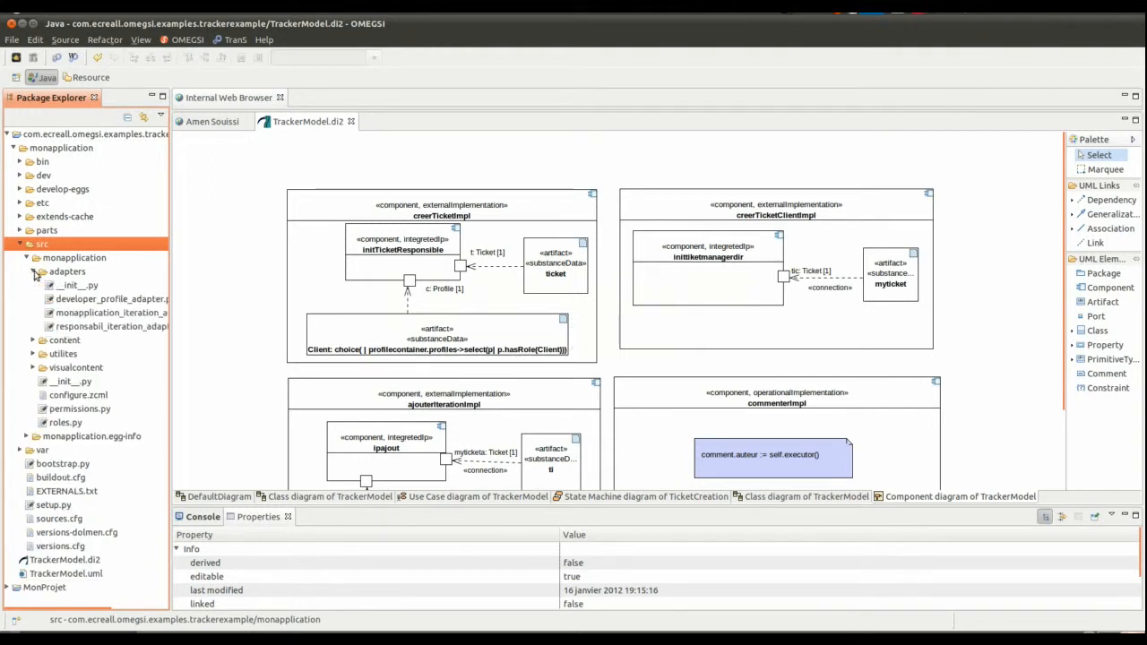
pyautogui.click(32, 341)
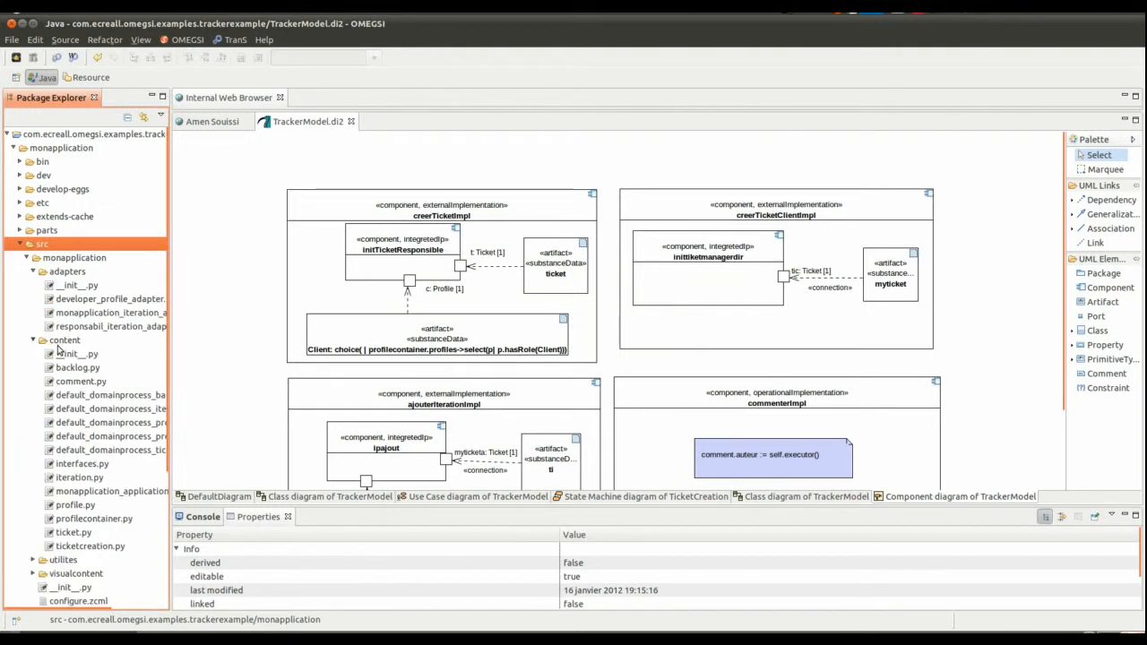
pyautogui.scroll(-3, 86, 376)
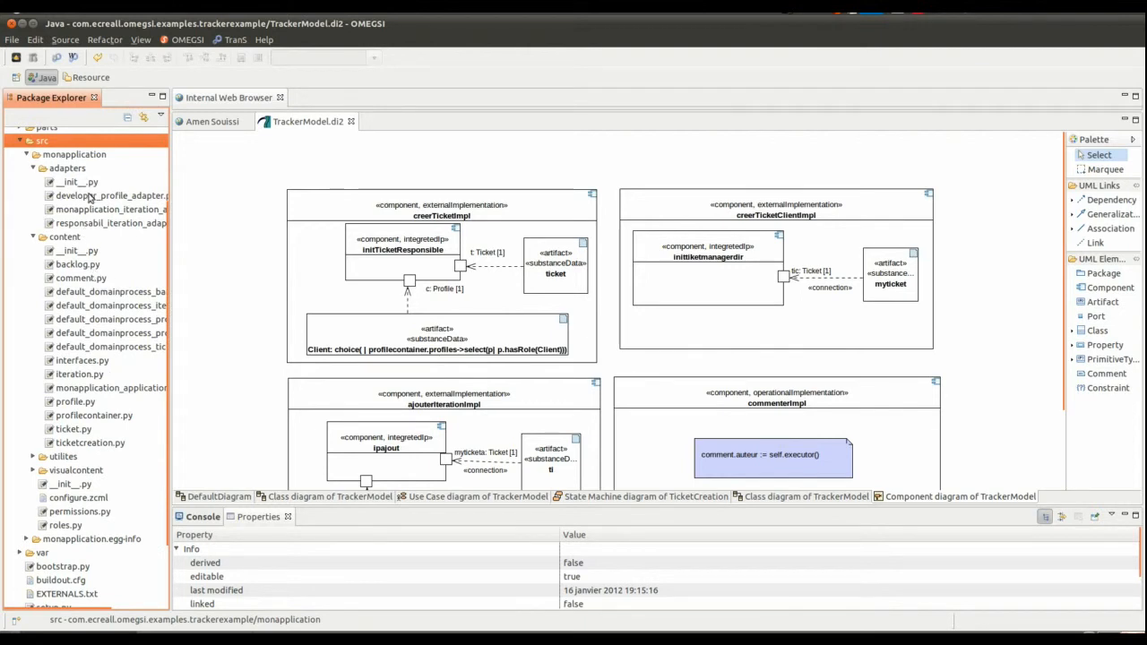
pyautogui.click(33, 469)
pyautogui.scroll(-5, 54, 439)
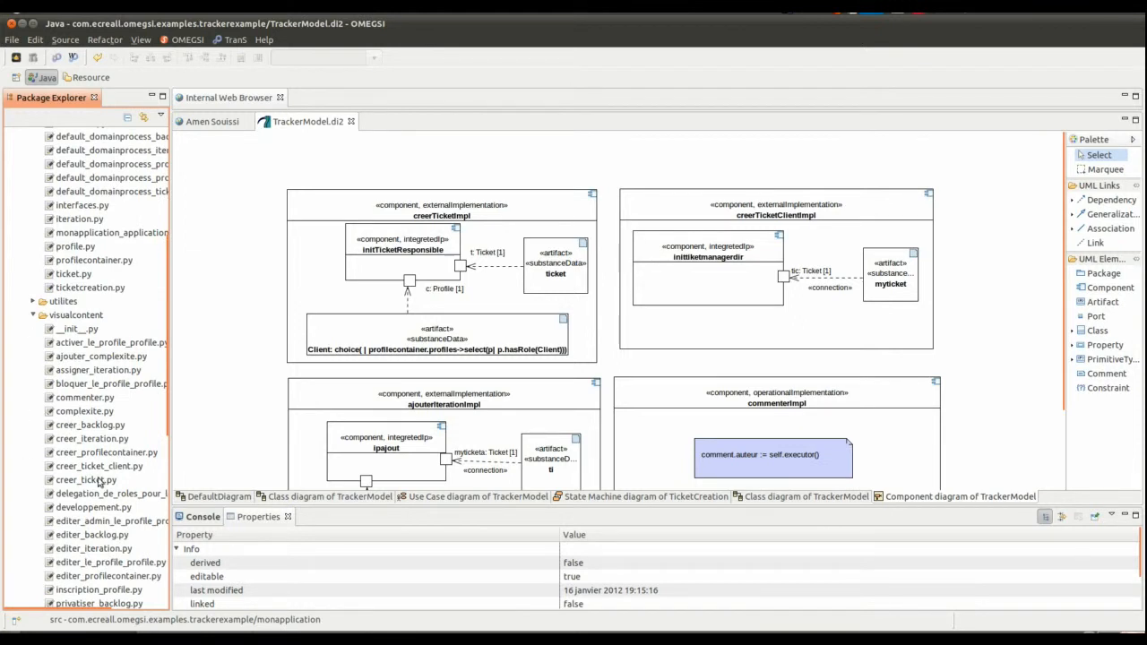
pyautogui.scroll(-5, 46, 525)
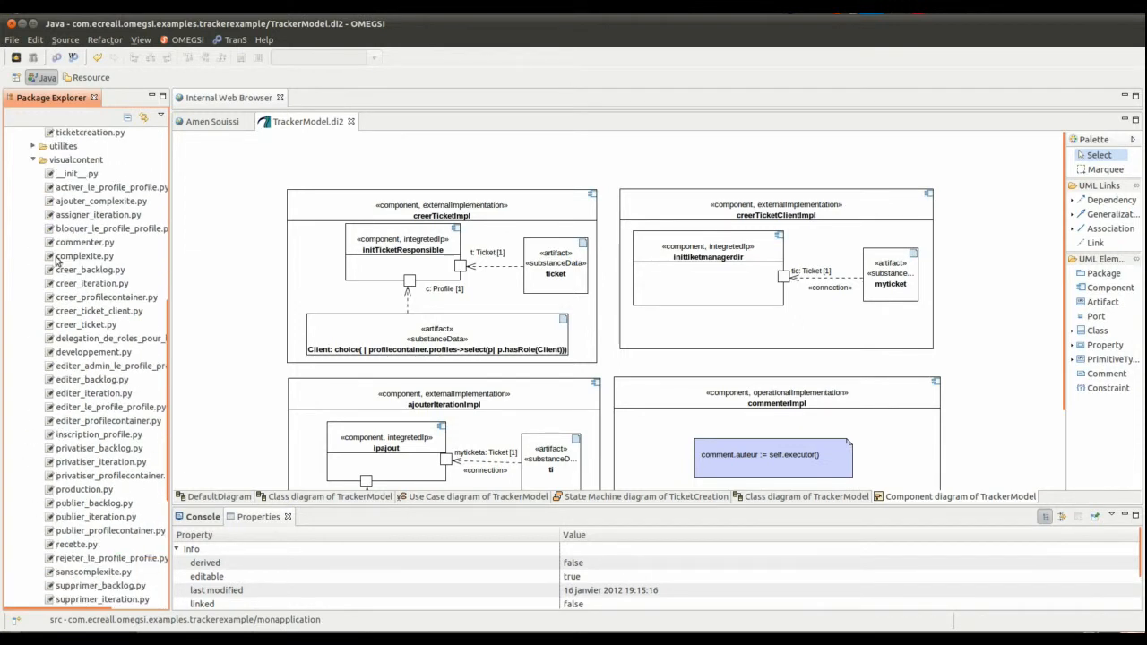
pyautogui.scroll(-3, 45, 459)
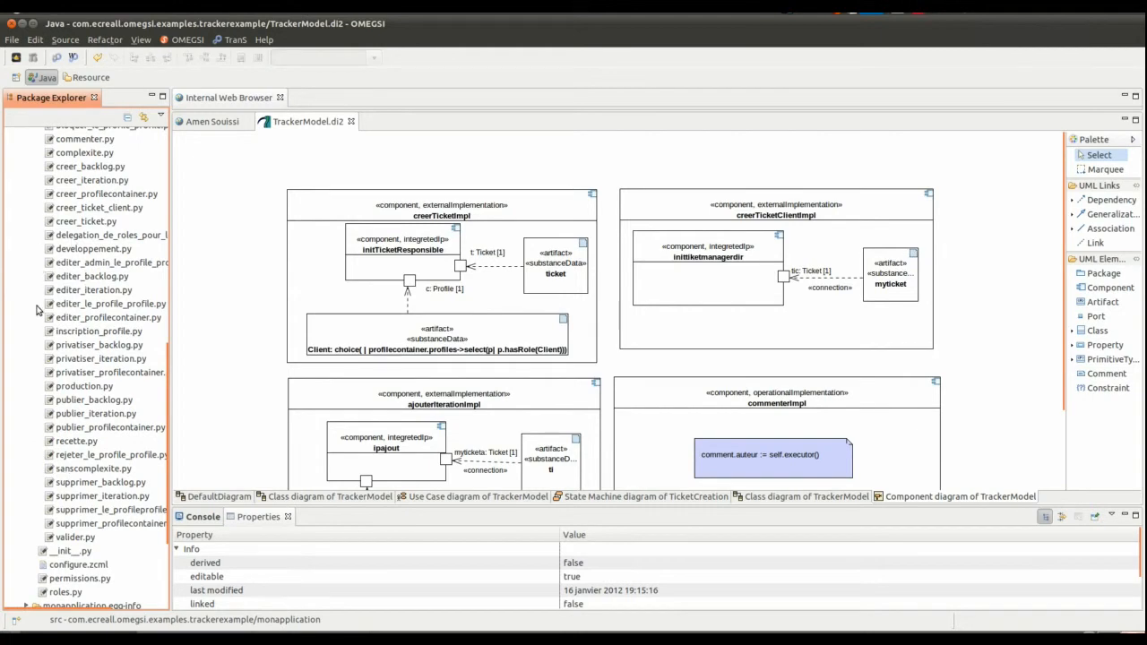
pyautogui.scroll(13, 101, 249)
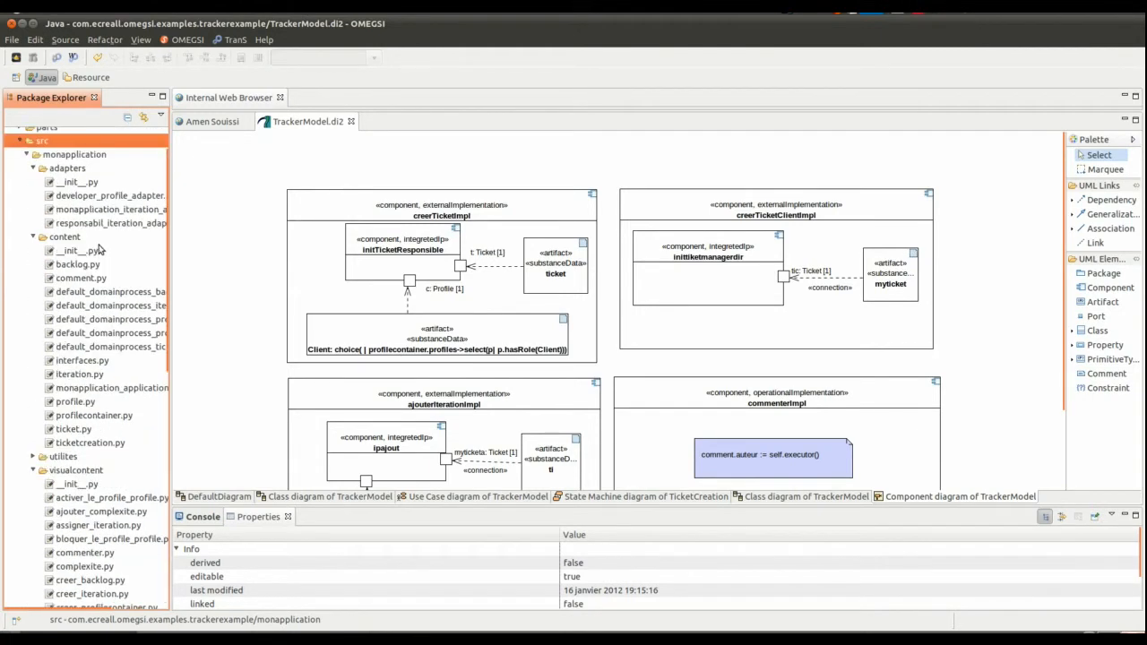
# - Open the generated monapplication_applicationfile.py from the content folder and examine its imports and the install_relations_container function
pyautogui.click(78, 390)
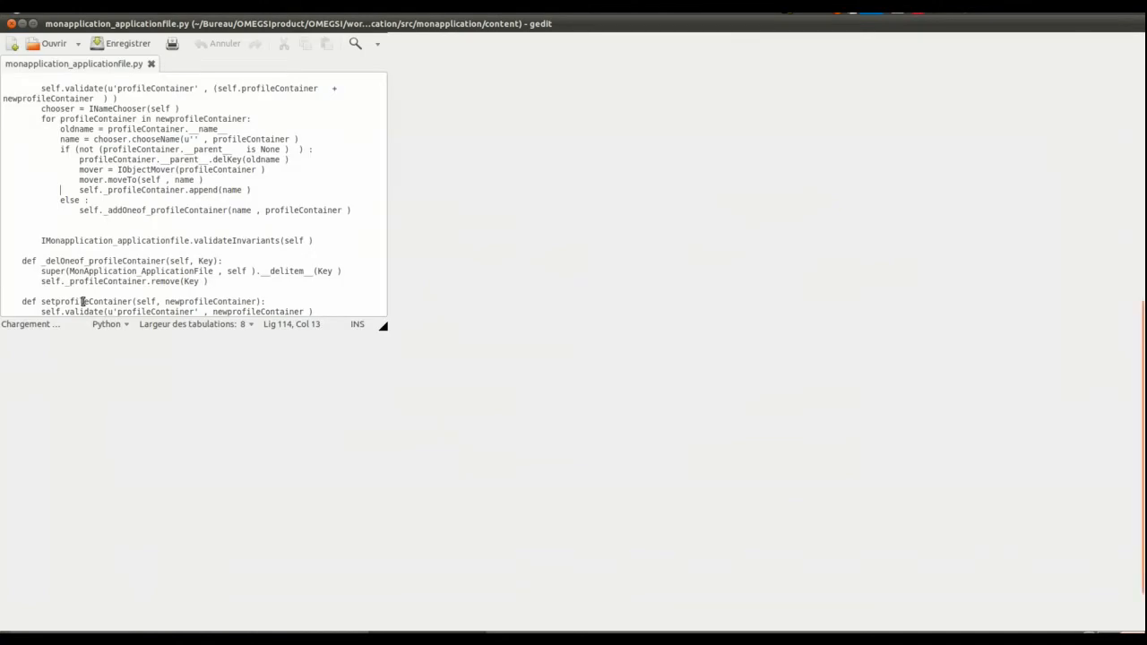
pyautogui.scroll(20, 354, 239)
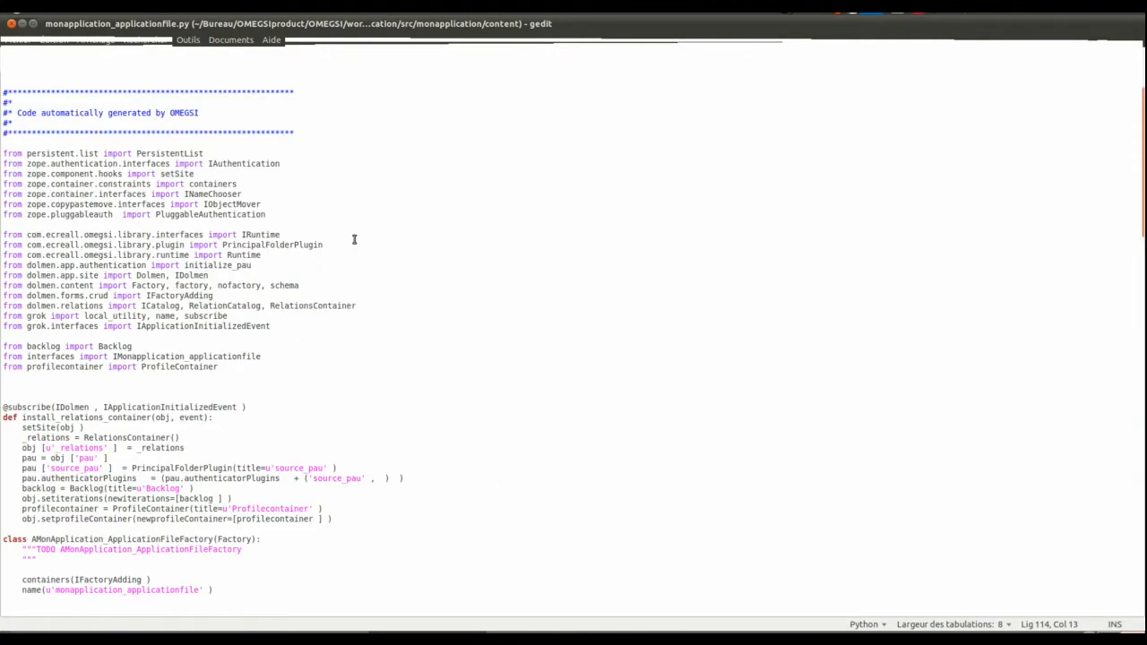
pyautogui.moveTo(236, 371); pyautogui.dragTo(2, 149)
pyautogui.scroll(-5, 260, 231)
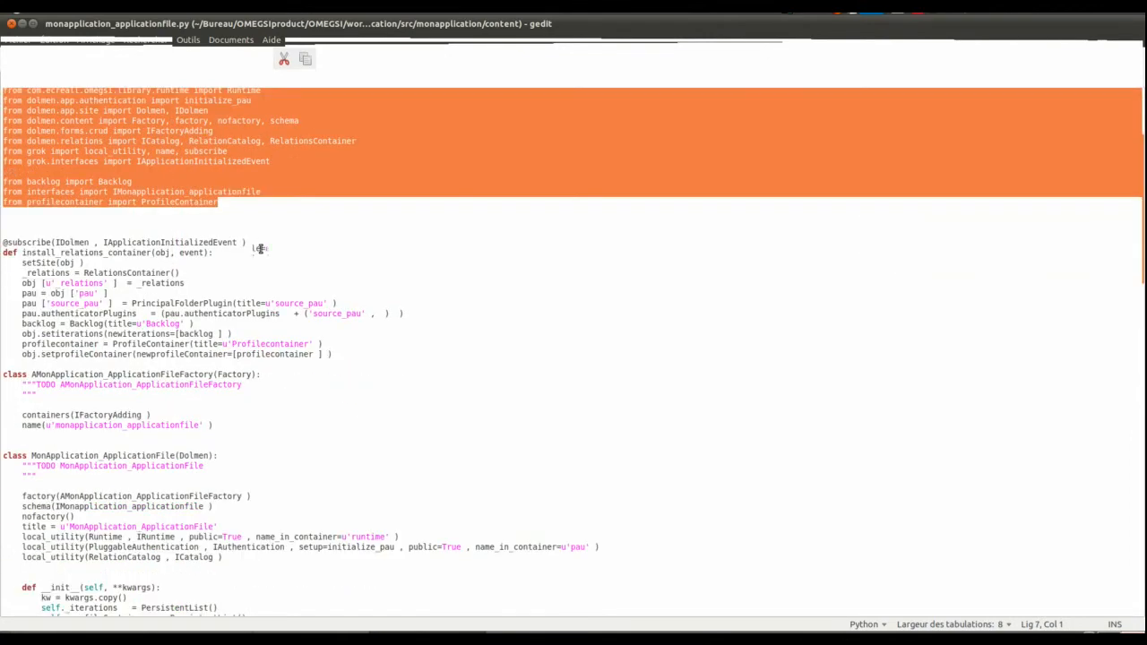
pyautogui.scroll(-2, 259, 248)
pyautogui.click(294, 298)
pyautogui.moveTo(294, 299); pyautogui.dragTo(5, 198)
pyautogui.click(53, 227)
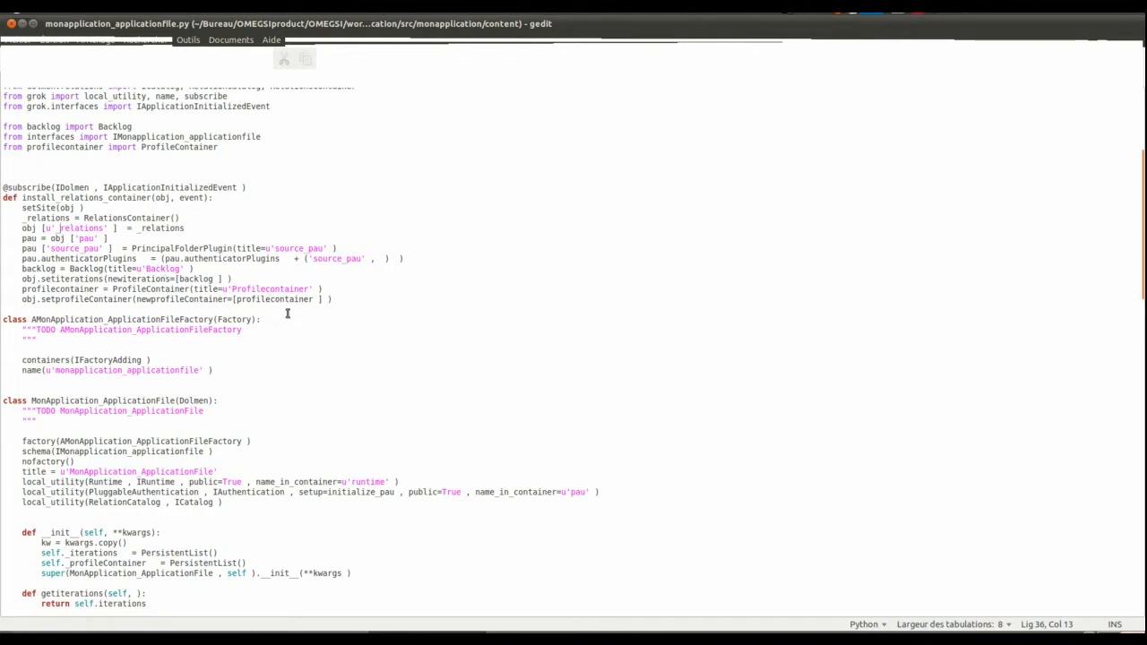
# - Examine the MonApplication_ApplicationFile class methods down to addprofileContainer, highlighting that method's signature and body
pyautogui.scroll(-10, 283, 319)
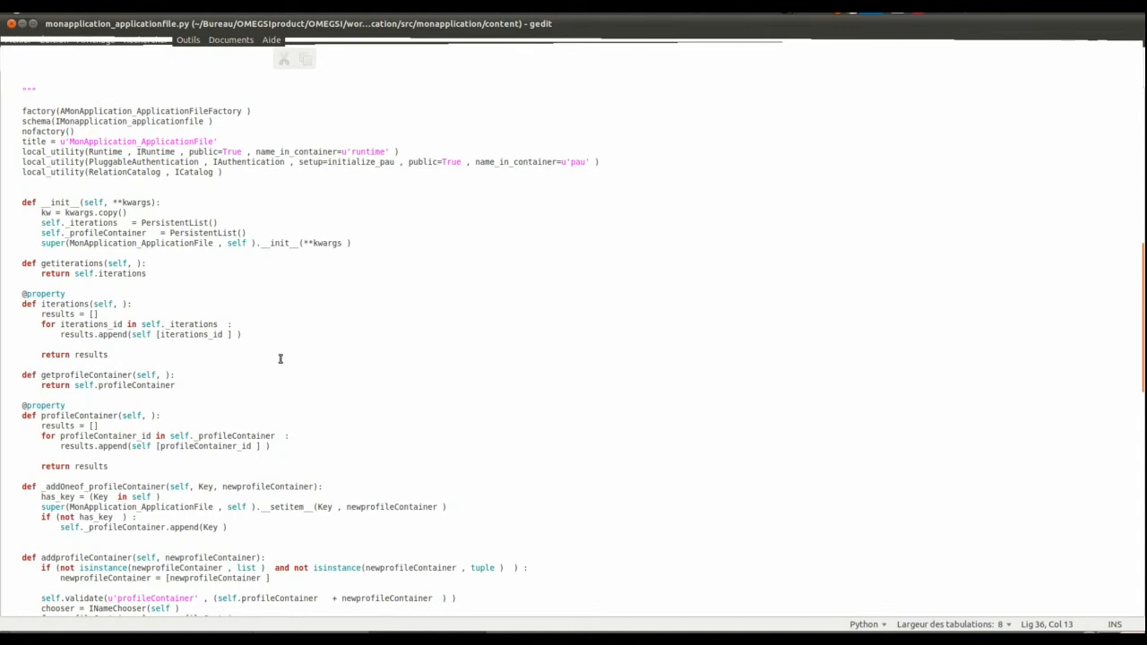
pyautogui.scroll(-2, 281, 359)
pyautogui.scroll(-2, 281, 358)
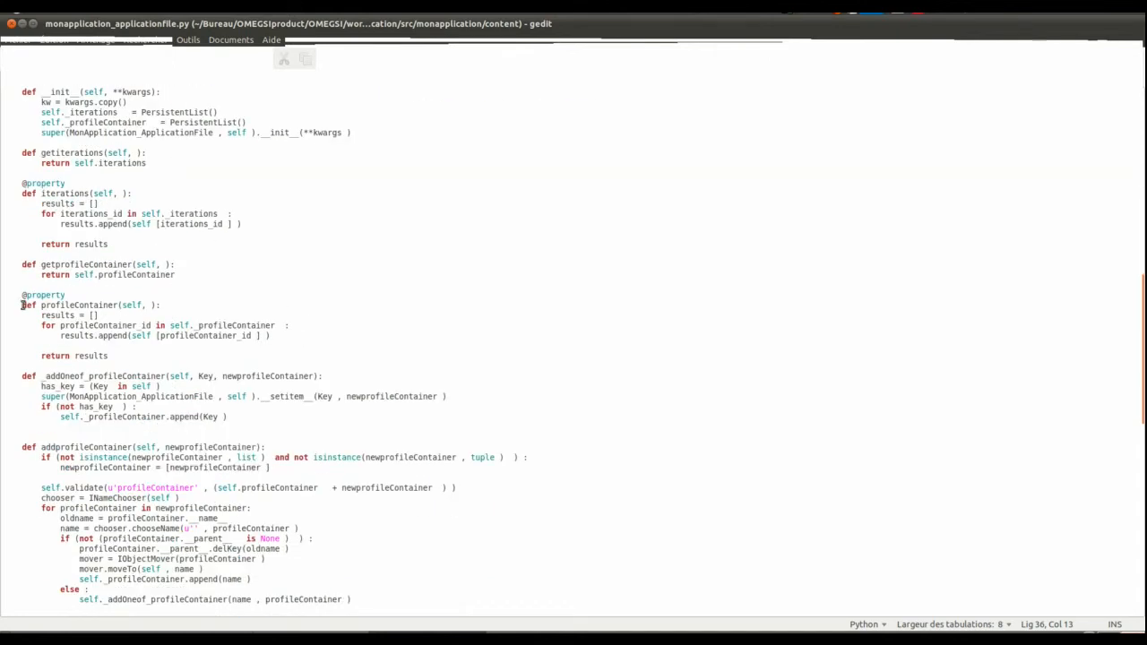
pyautogui.scroll(-2, 58, 357)
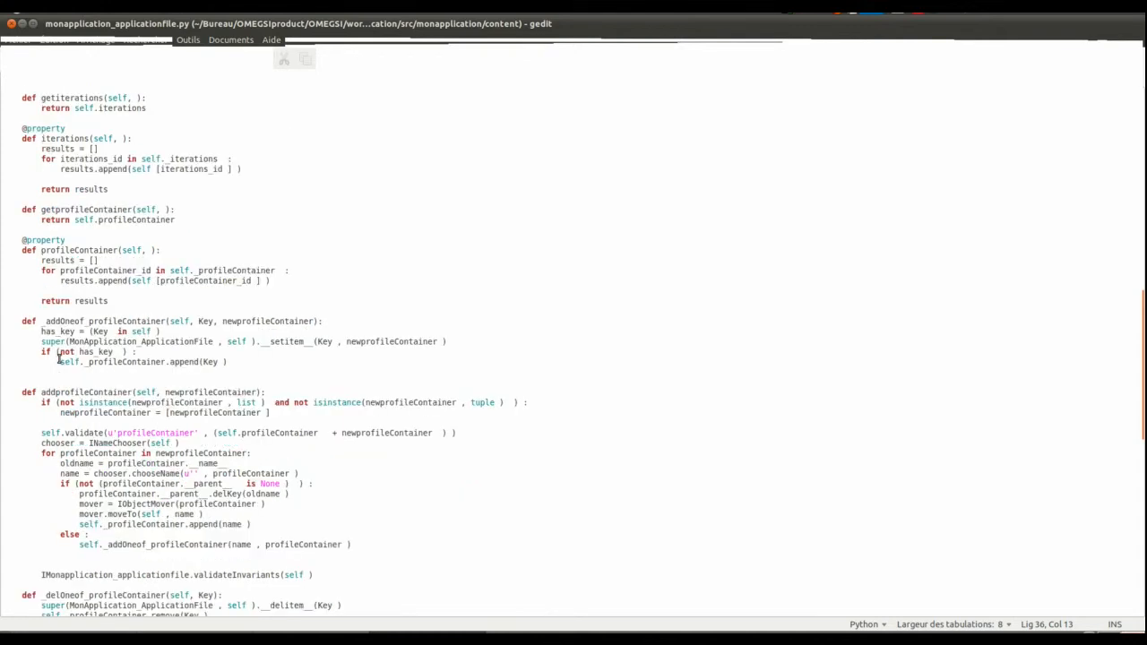
pyautogui.scroll(-4, 58, 357)
pyautogui.moveTo(22, 284); pyautogui.dragTo(264, 284)
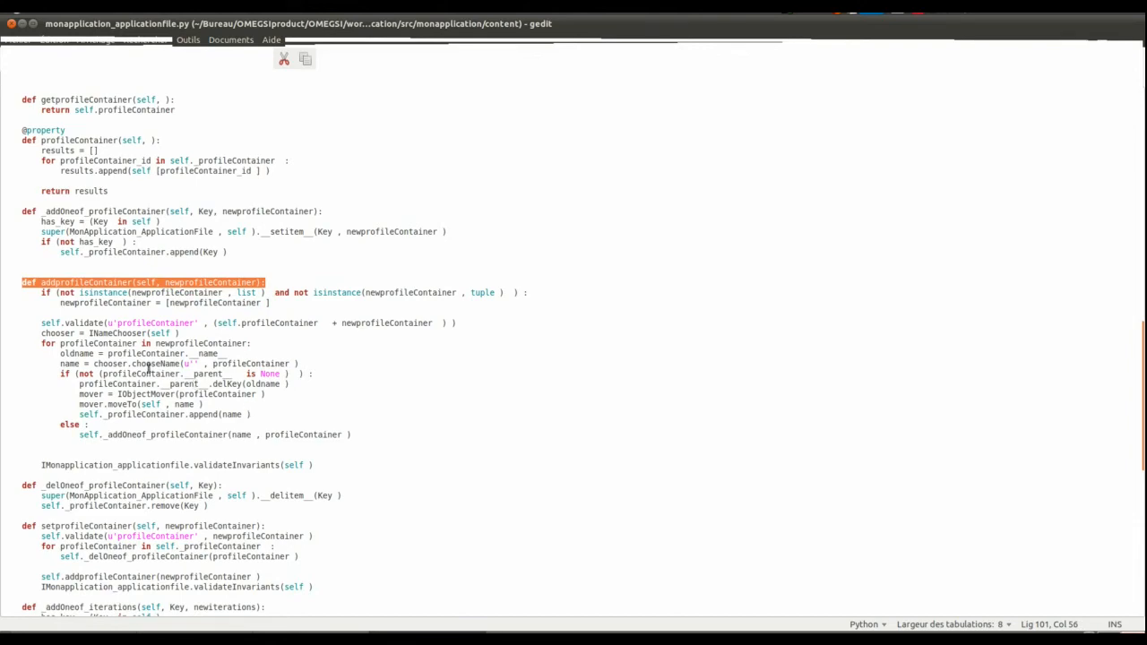
pyautogui.moveTo(40, 292); pyautogui.dragTo(364, 445)
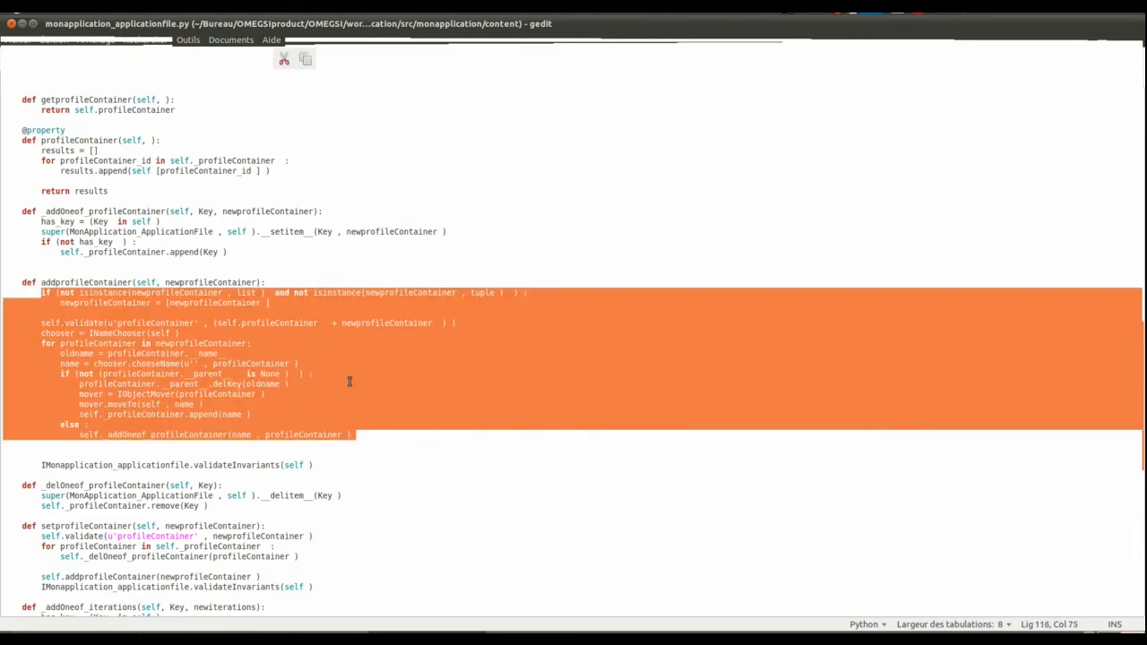
# - Switch back to OMEGSI and look through the generated files in the content and visualcontent folders
pyautogui.hotkey('alt', 'Tab')
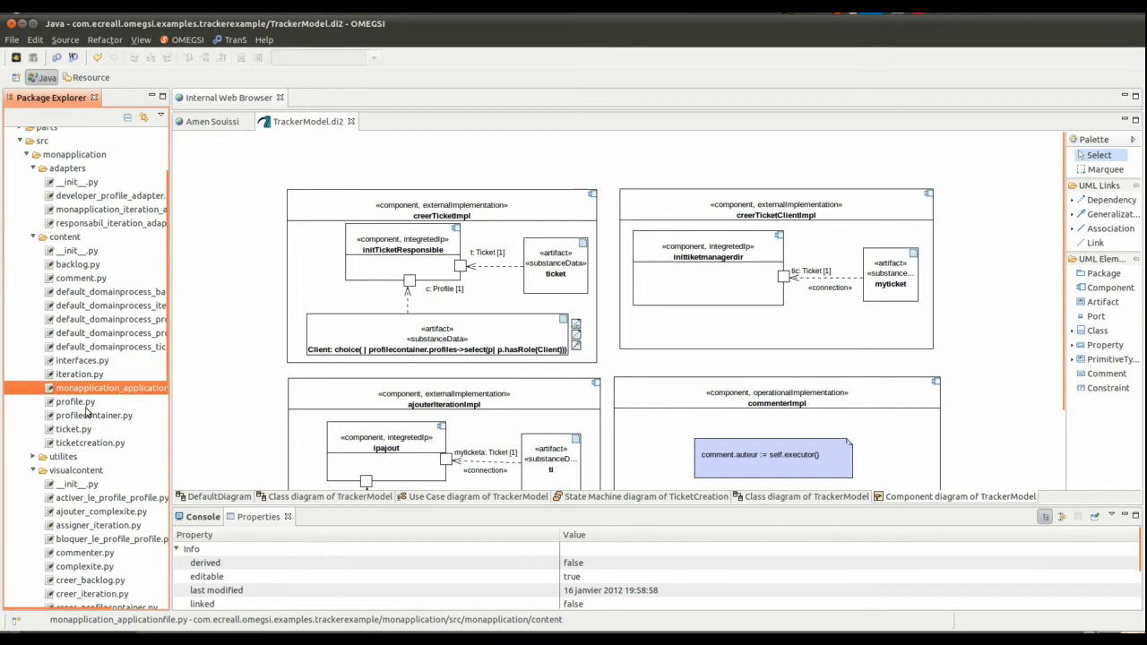
pyautogui.scroll(-1, 87, 412)
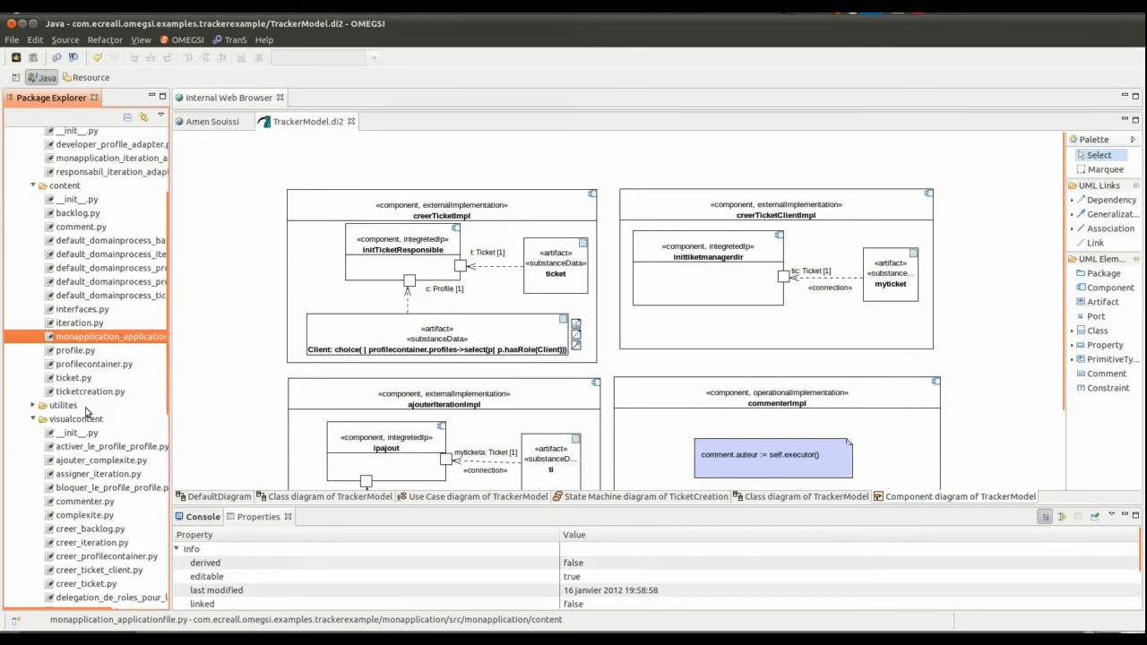